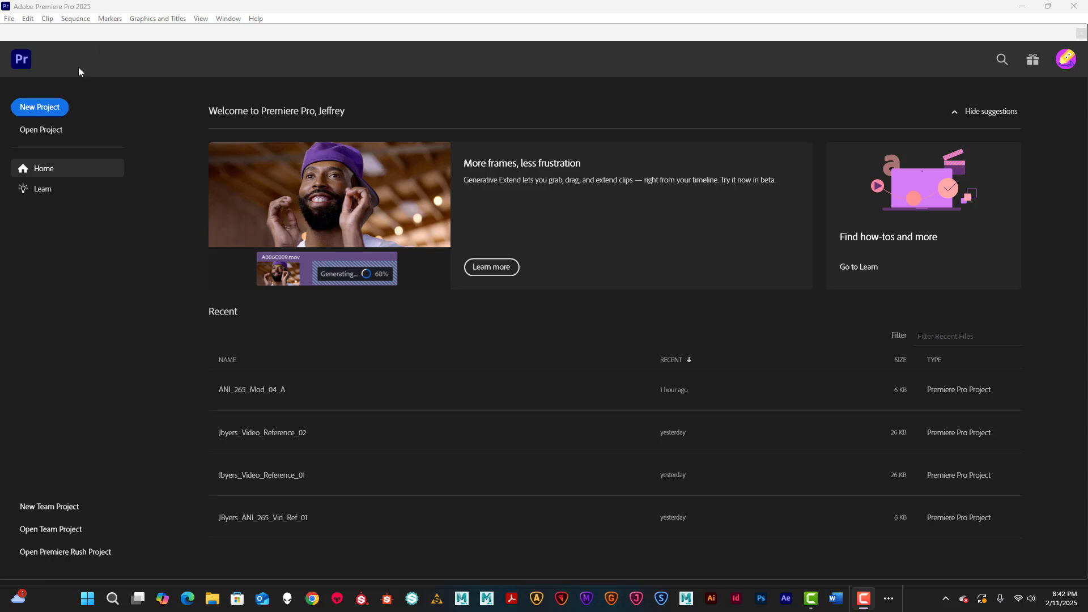
Step: Create a new project named ANI_265_Mod_04_seq_A and switch to the Edit workspace
click(45, 108)
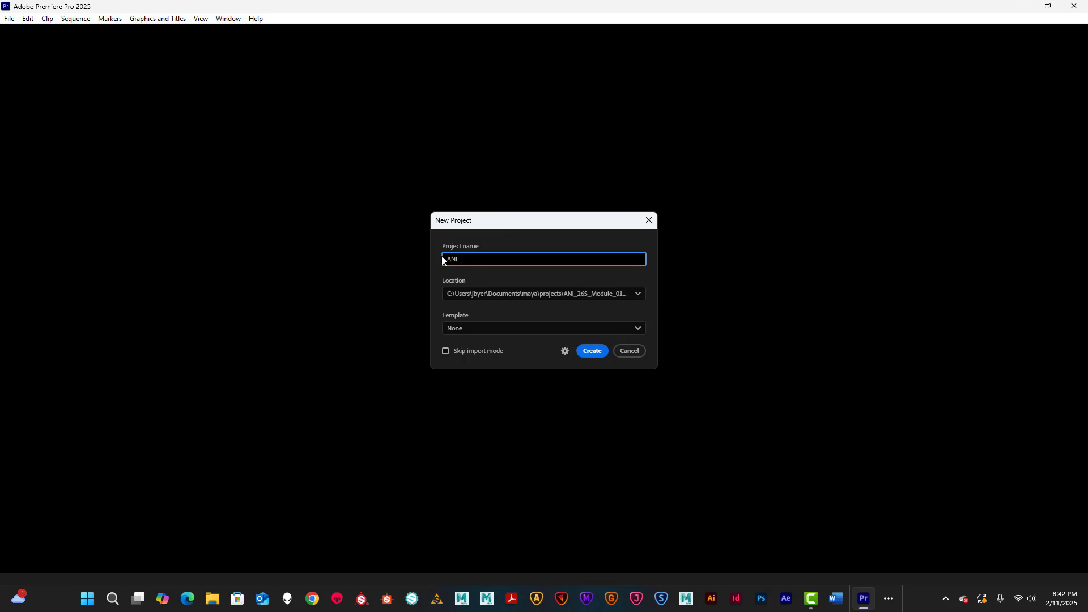
text(ANI_265_Mos)
key(BackSpace)
text(d_04_seq_A)
click(595, 352)
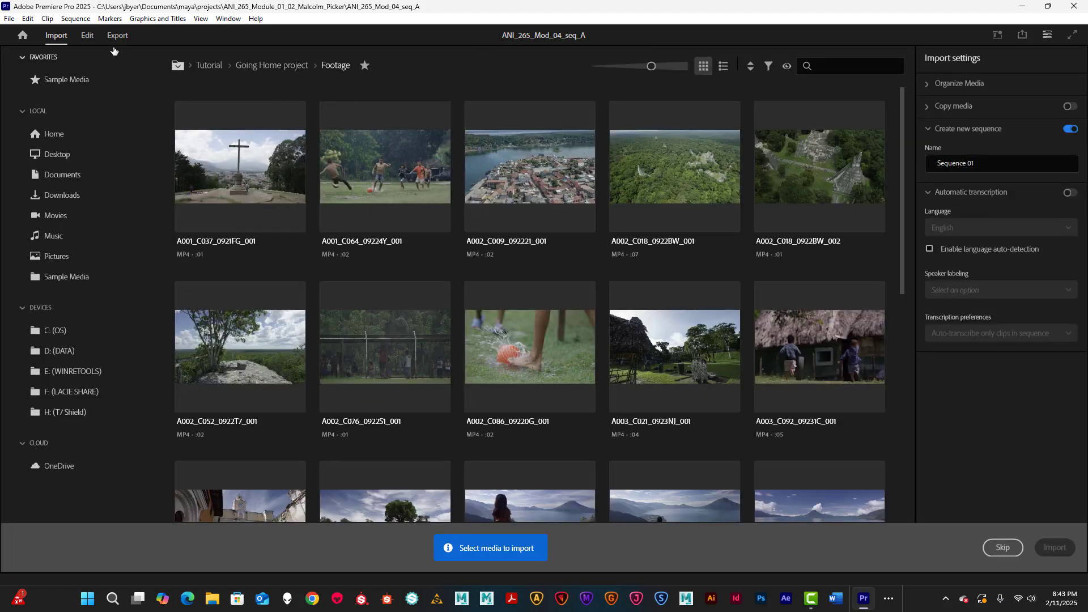
click(87, 35)
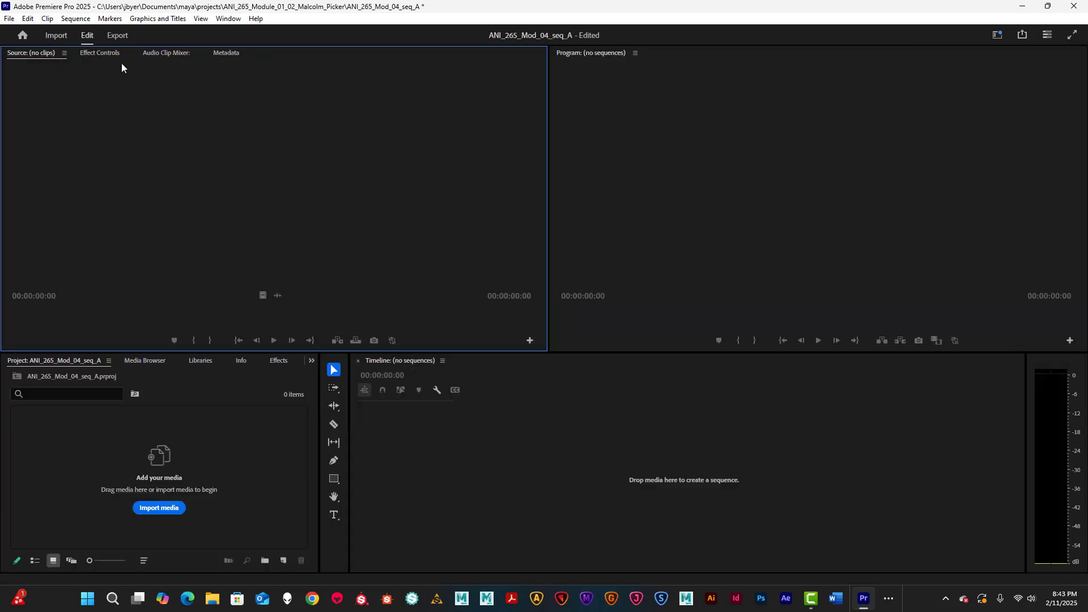
Step: Import Exp_Trans_01.avi from the Video_Reference folder into the project bin
click(10, 19)
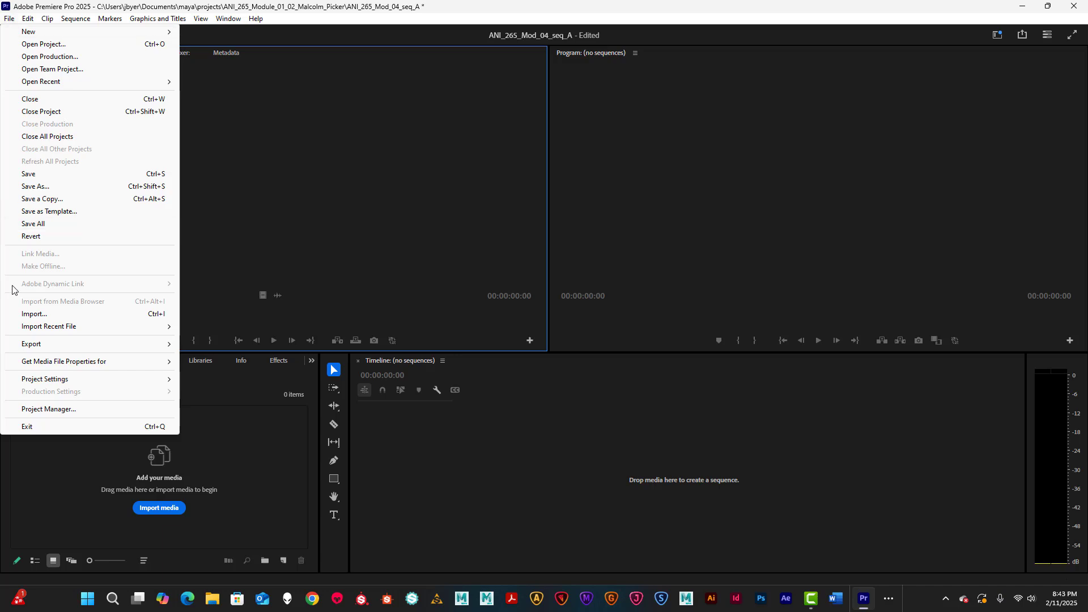
click(35, 313)
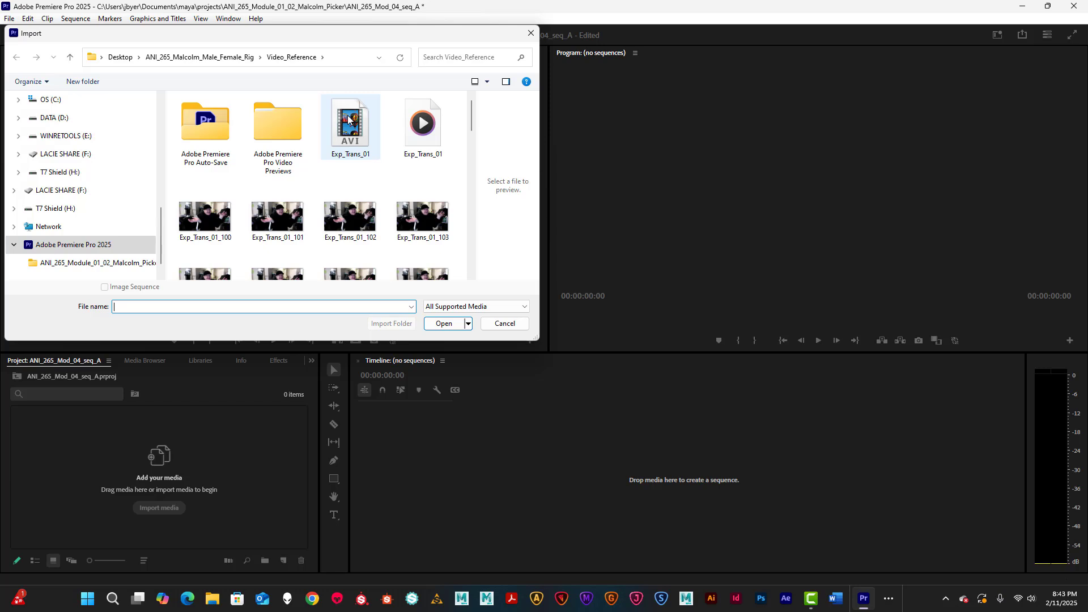
click(355, 125)
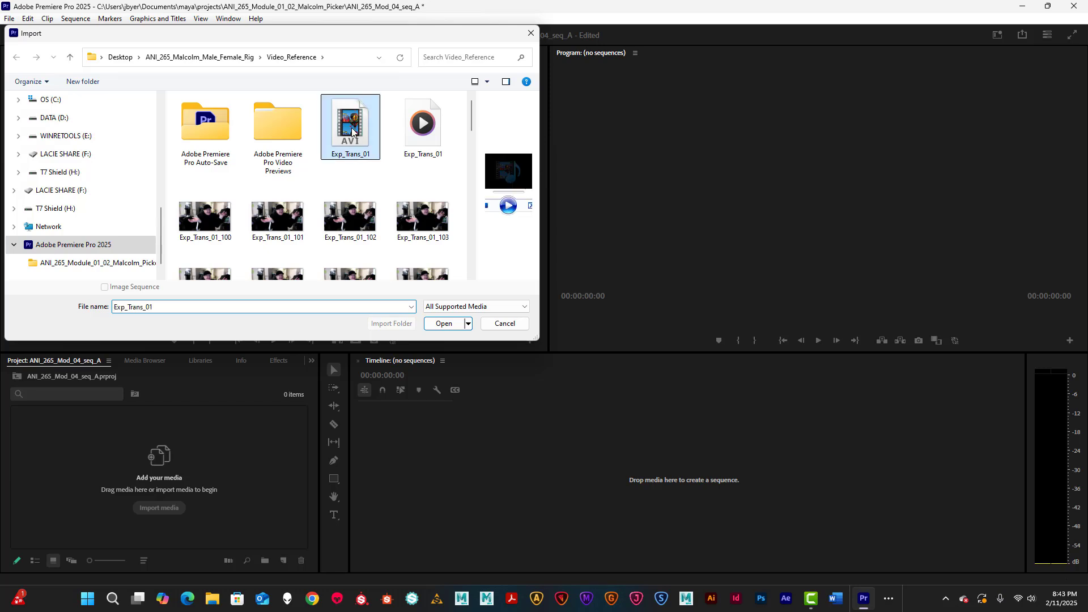
click(445, 325)
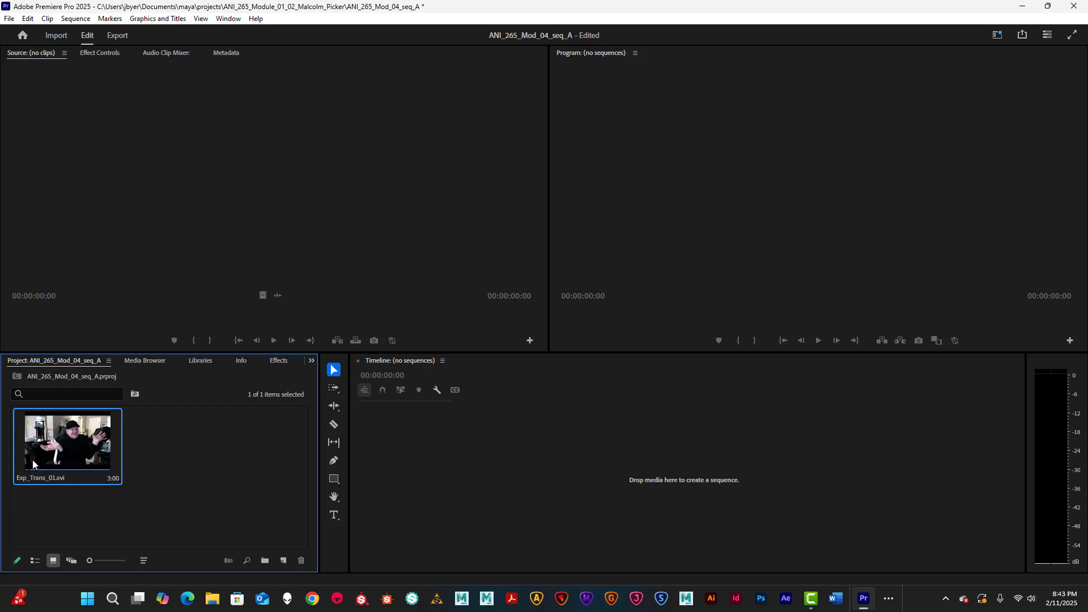
Step: Preview Exp_Trans_01.avi in the Source monitor and drag it onto the timeline as a sequence
double_click(56, 441)
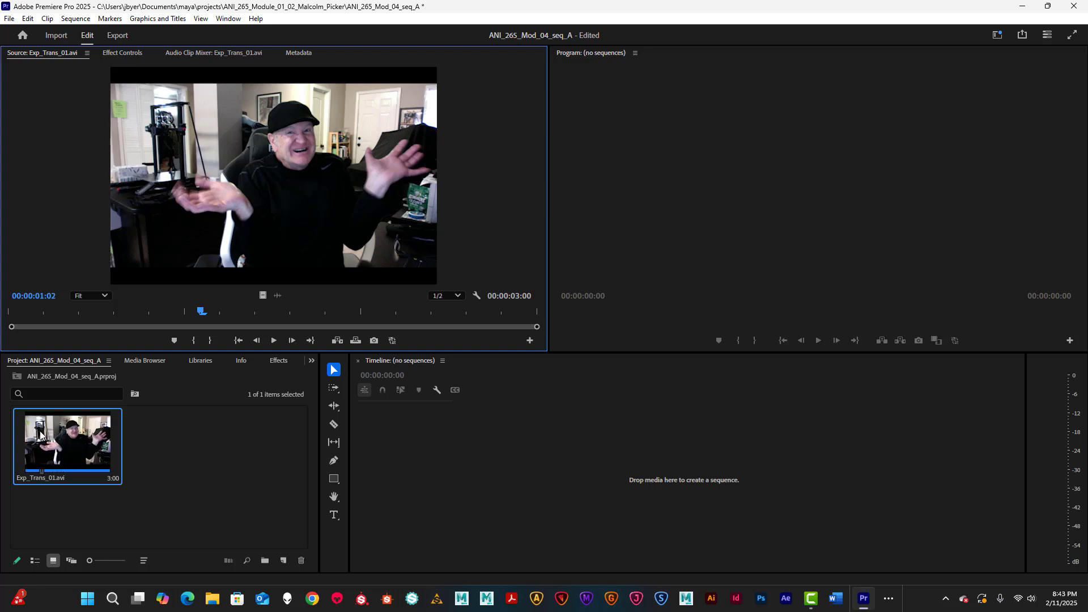
drag(50, 434, 431, 485)
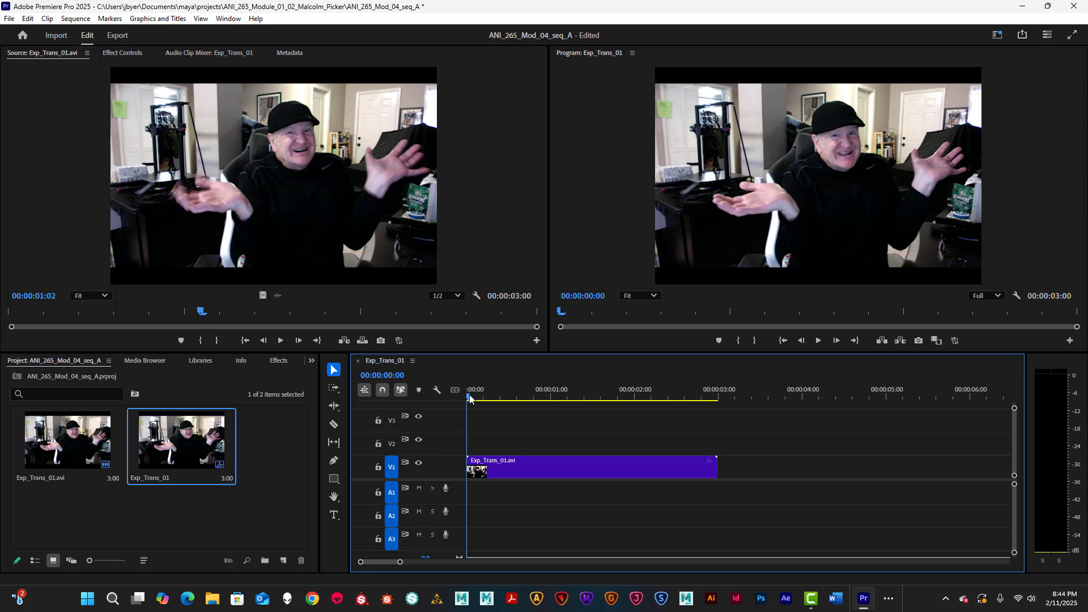
Step: Razor-cut the V1 clip at 00:00:00:06 and 00:00:02:14, then return to the Selection tool
mouse_move(469, 399)
mouse_down()
mouse_move(610, 418)
mouse_move(468, 404)
mouse_move(556, 413)
mouse_move(472, 407)
mouse_move(490, 404)
mouse_up()
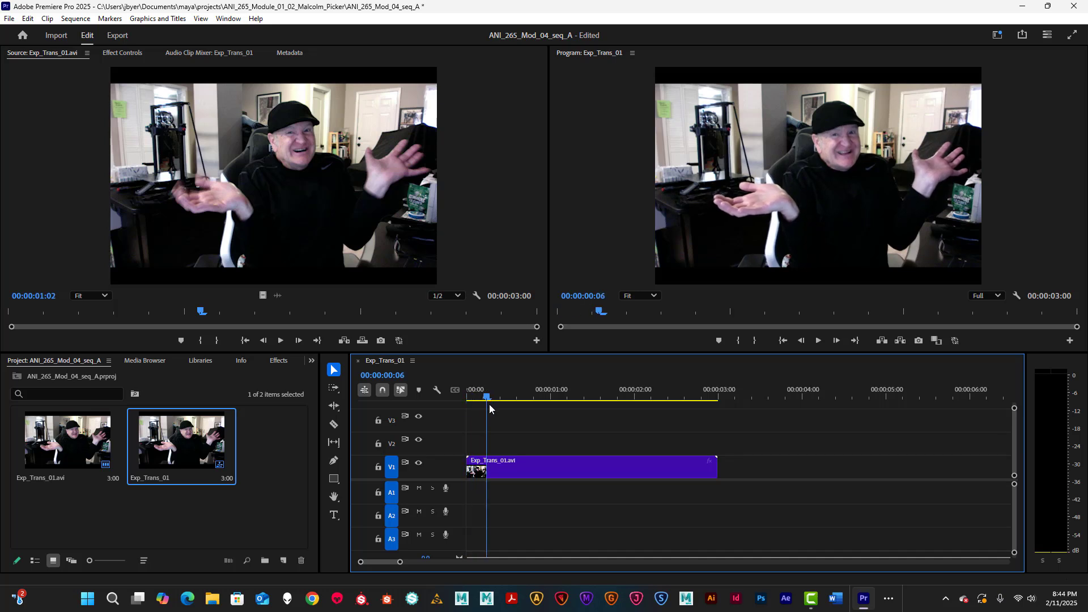
click(334, 424)
click(486, 467)
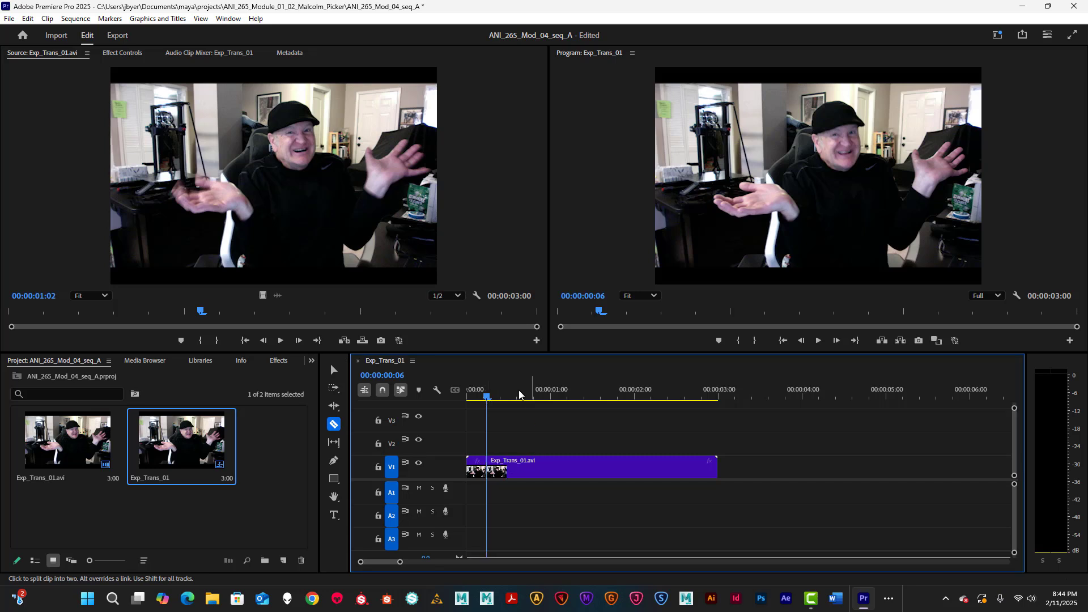
drag(486, 397, 680, 432)
click(334, 425)
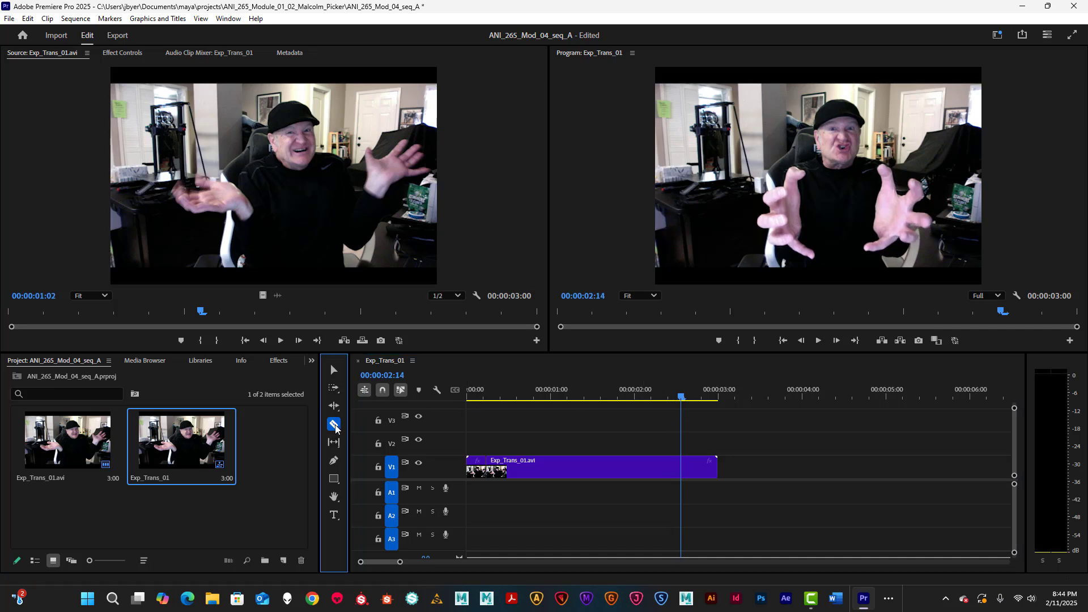
click(682, 465)
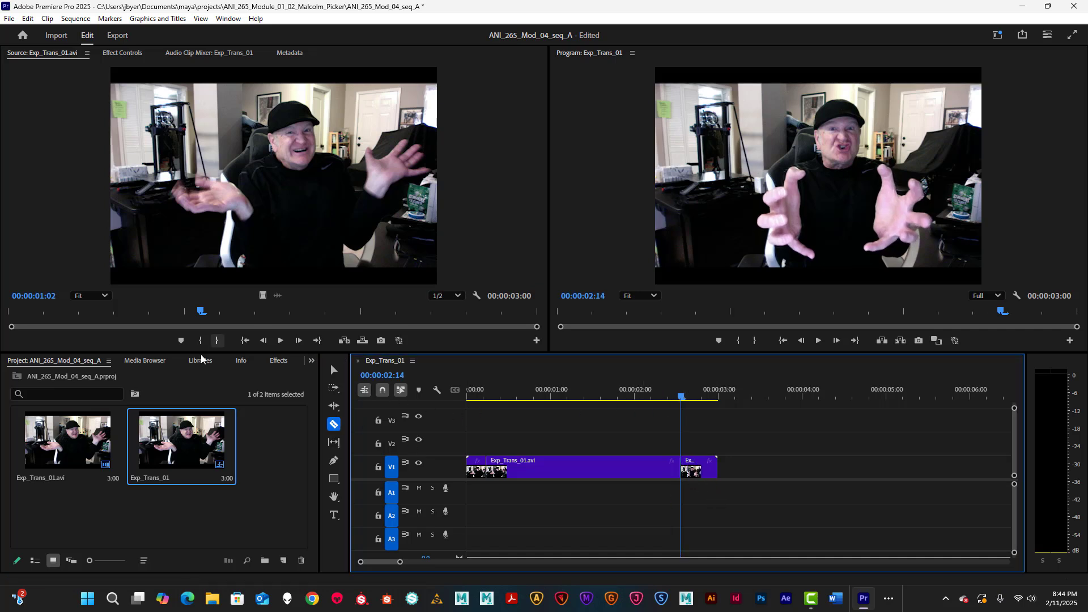
click(334, 370)
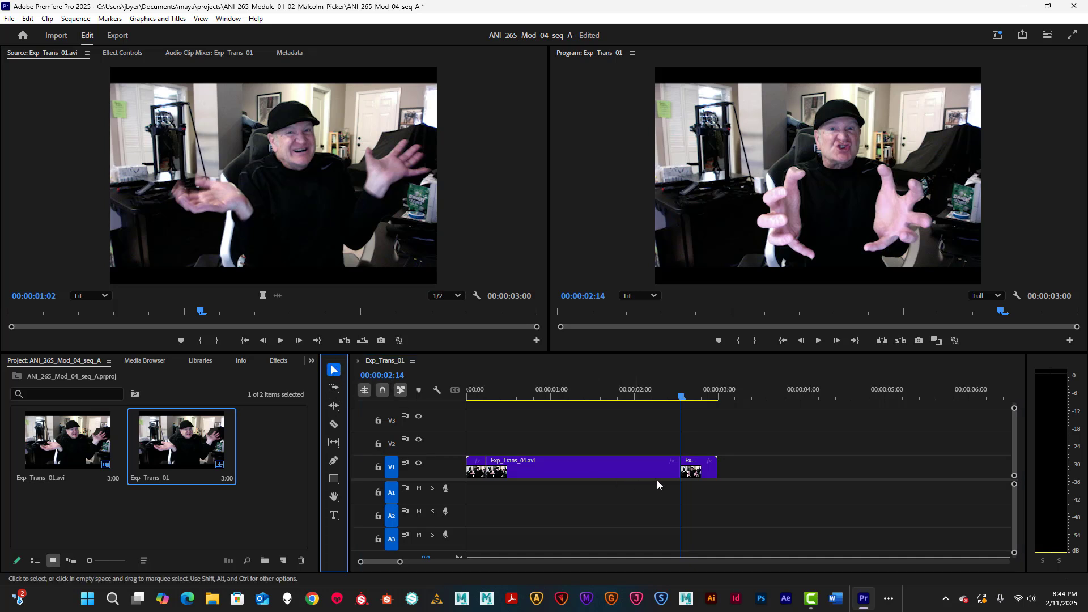
click(475, 463)
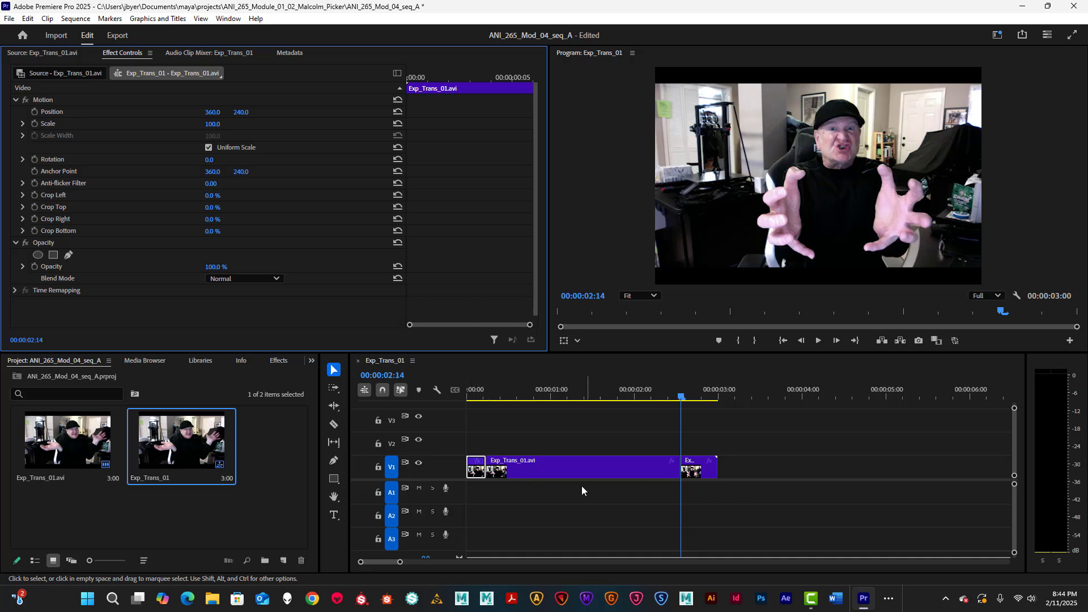
Step: Delete the short first and last pieces and slide the remaining clip to 00:00:00:00
click(485, 468)
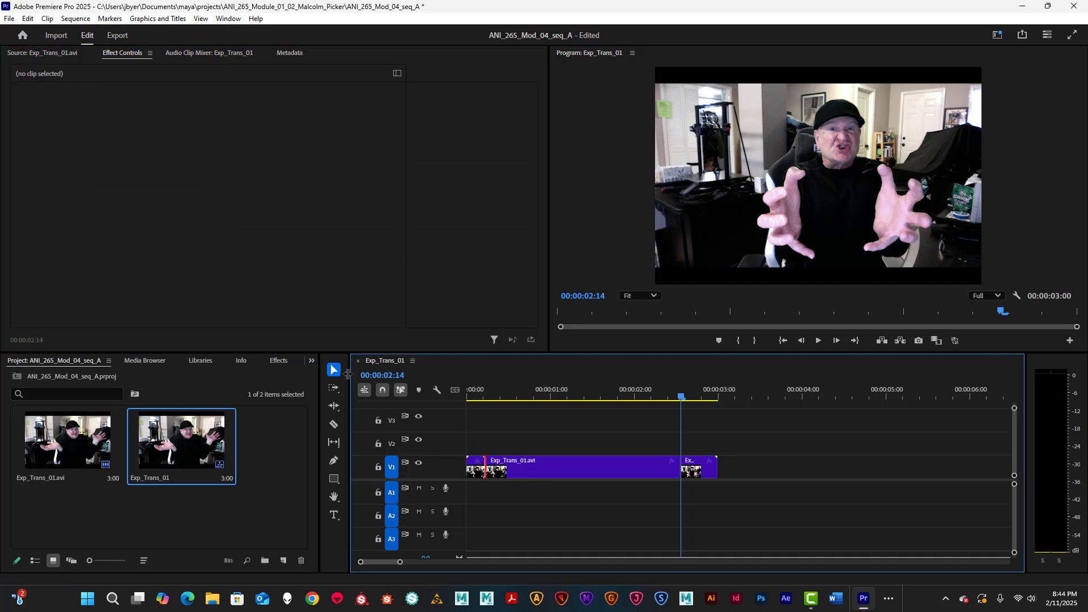
click(480, 470)
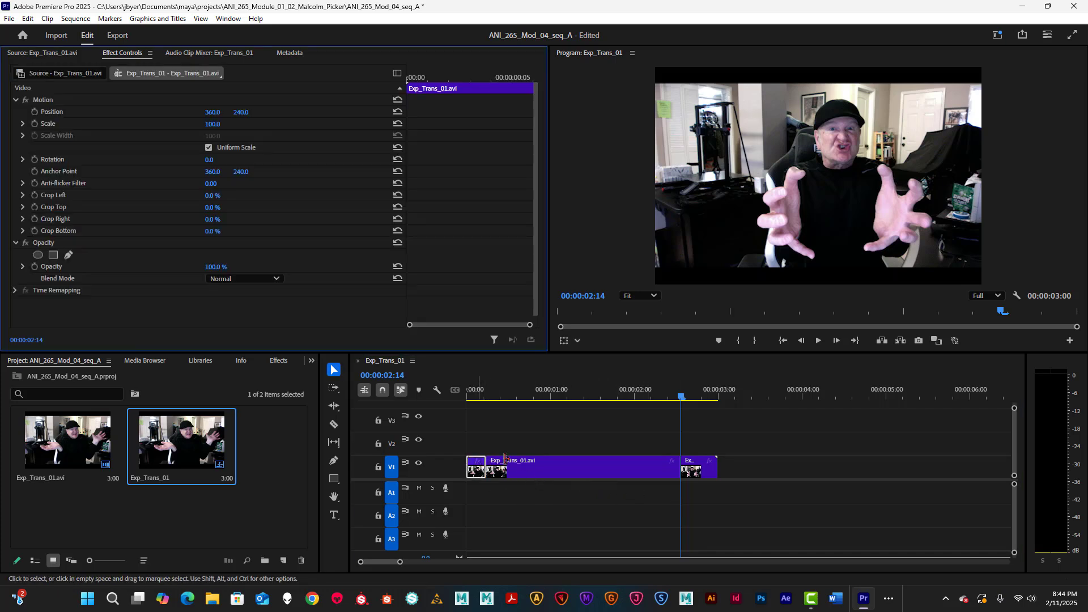
click(520, 396)
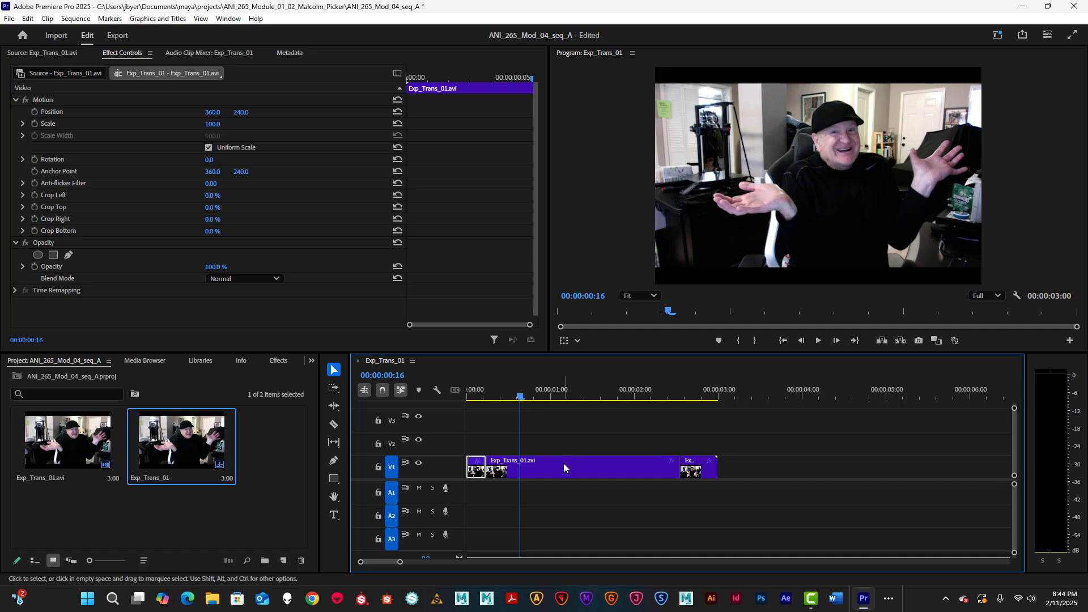
click(695, 473)
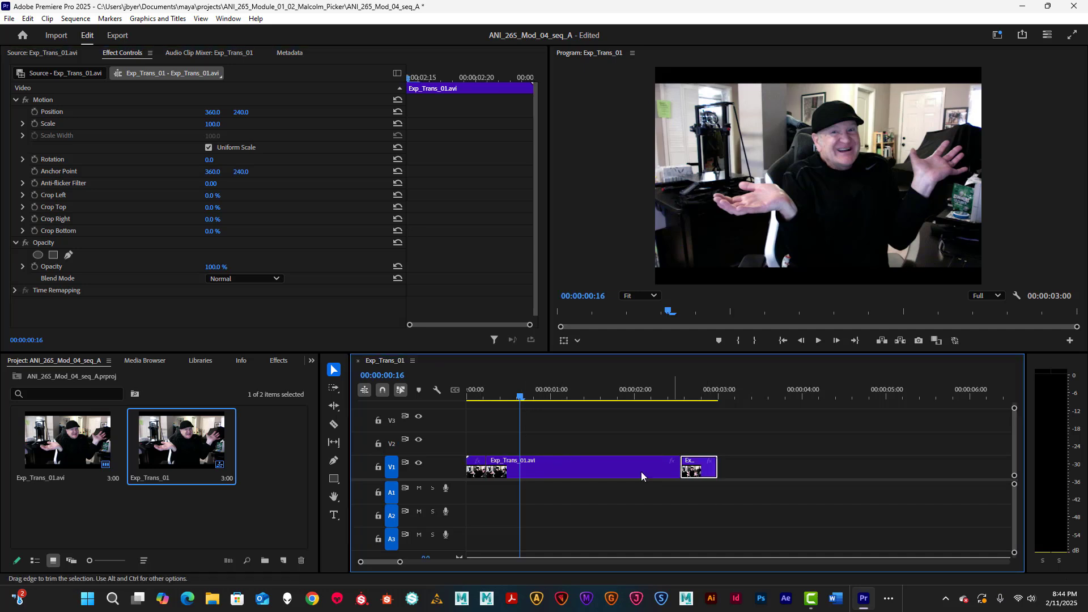
click(476, 470)
key(Delete)
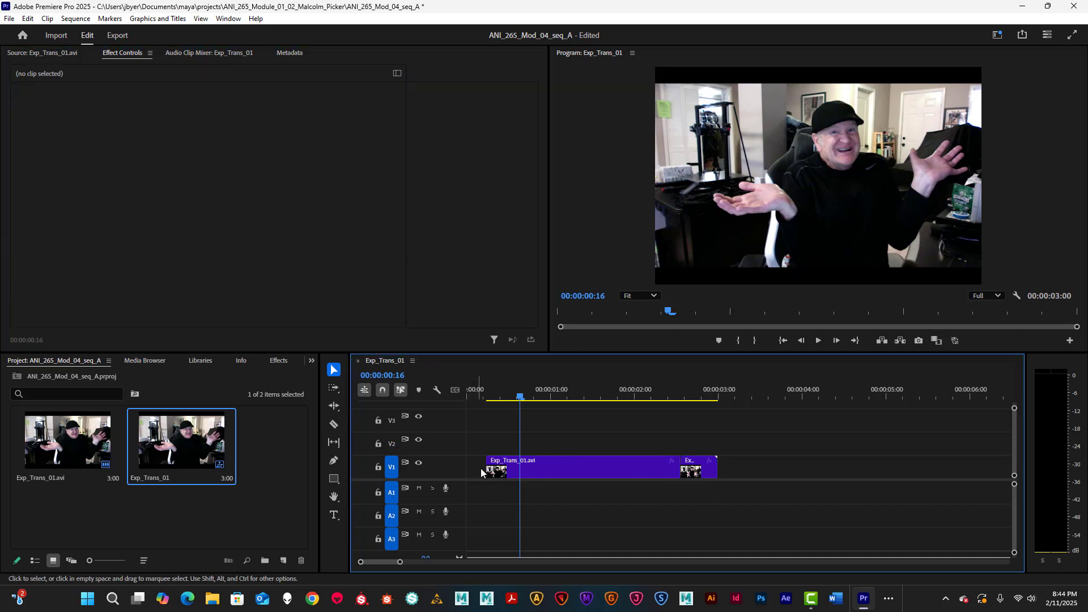
click(692, 470)
key(Delete)
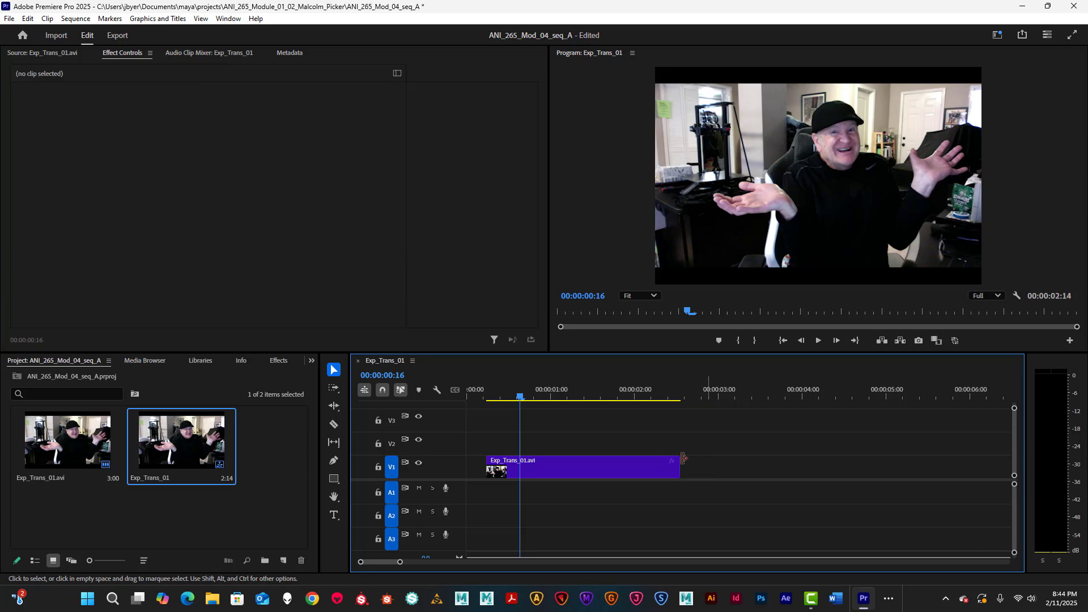
drag(571, 469, 527, 466)
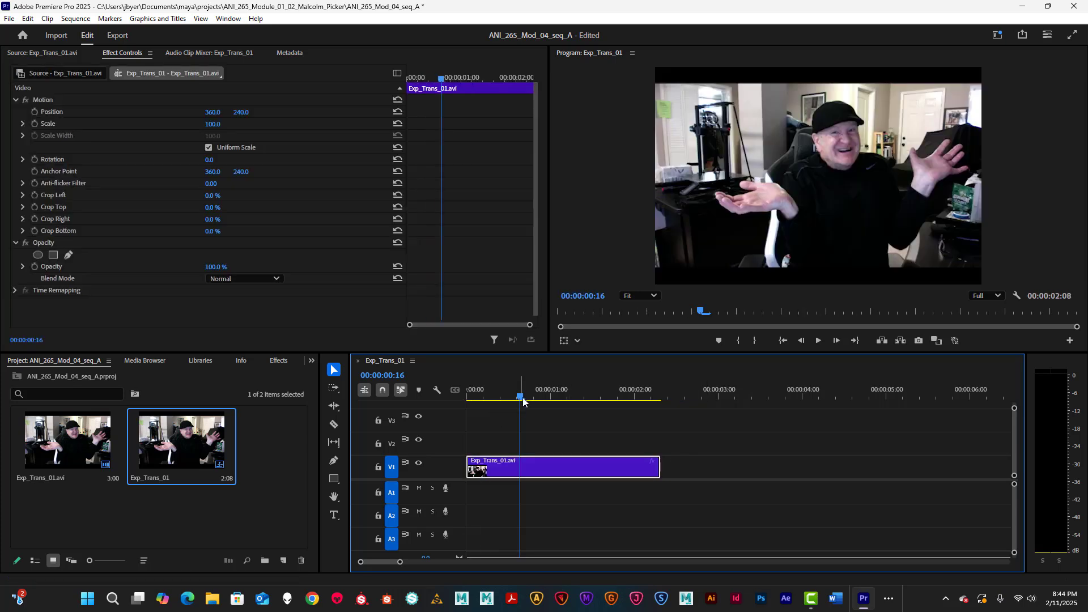
click(465, 404)
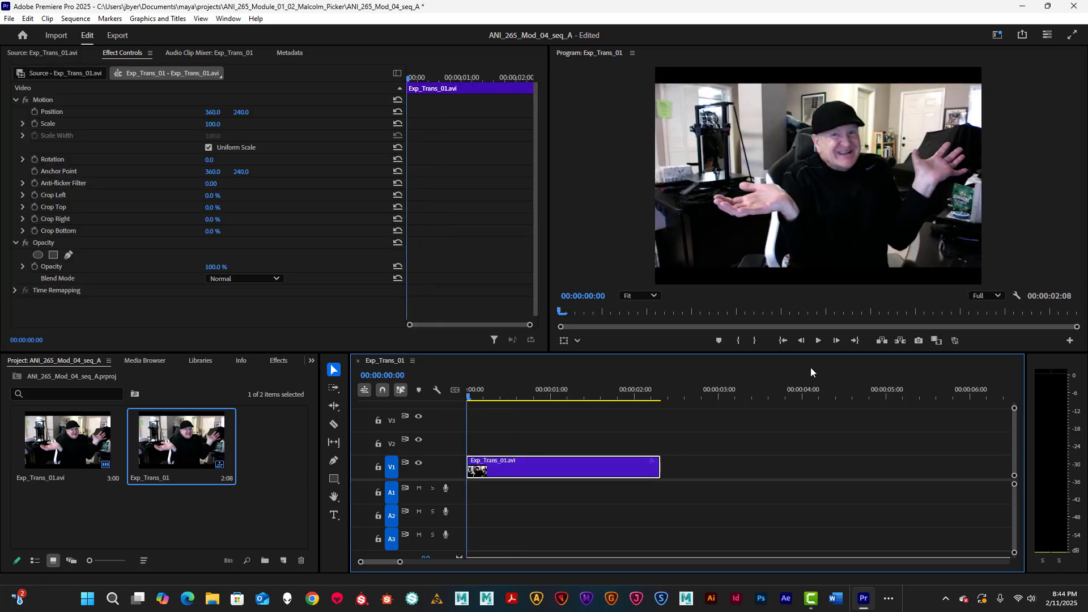
Step: Play the trimmed Exp_Trans_01 sequence from the start several times, scrubbing back to about 1:20
click(819, 341)
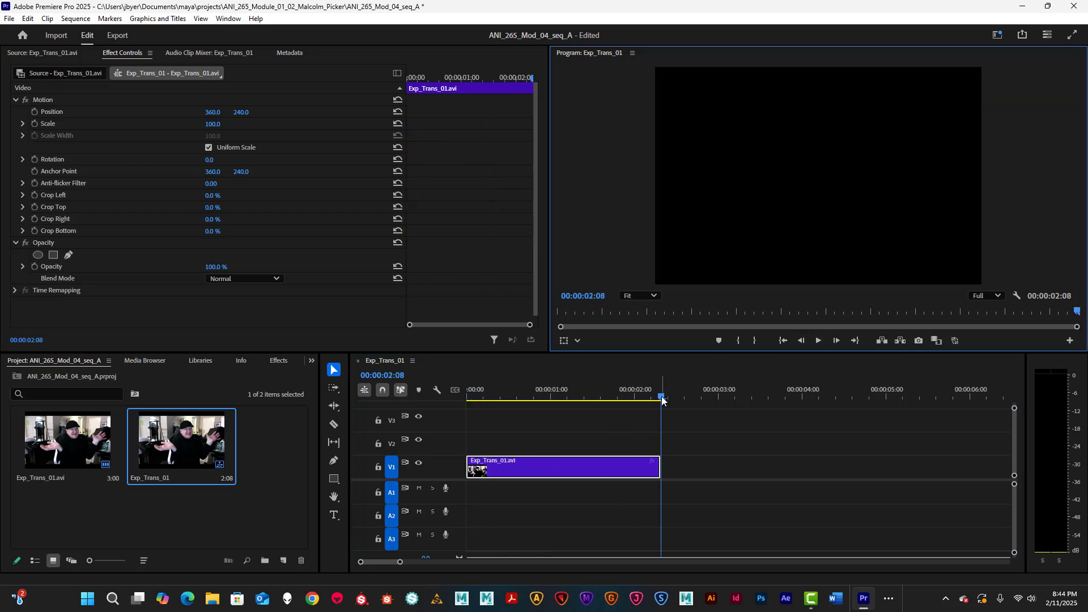
click(468, 399)
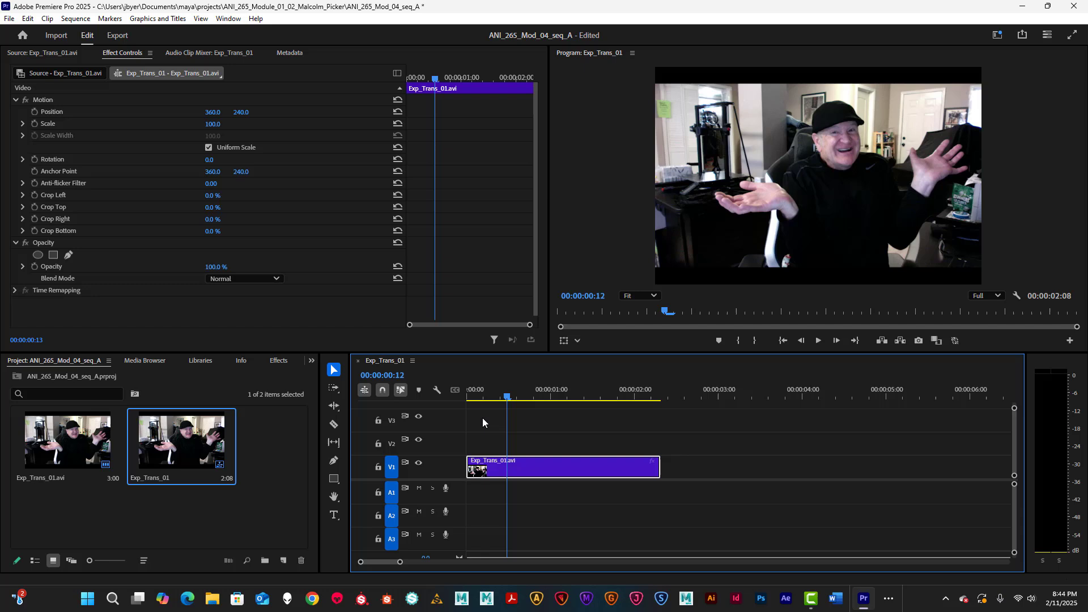
click(818, 340)
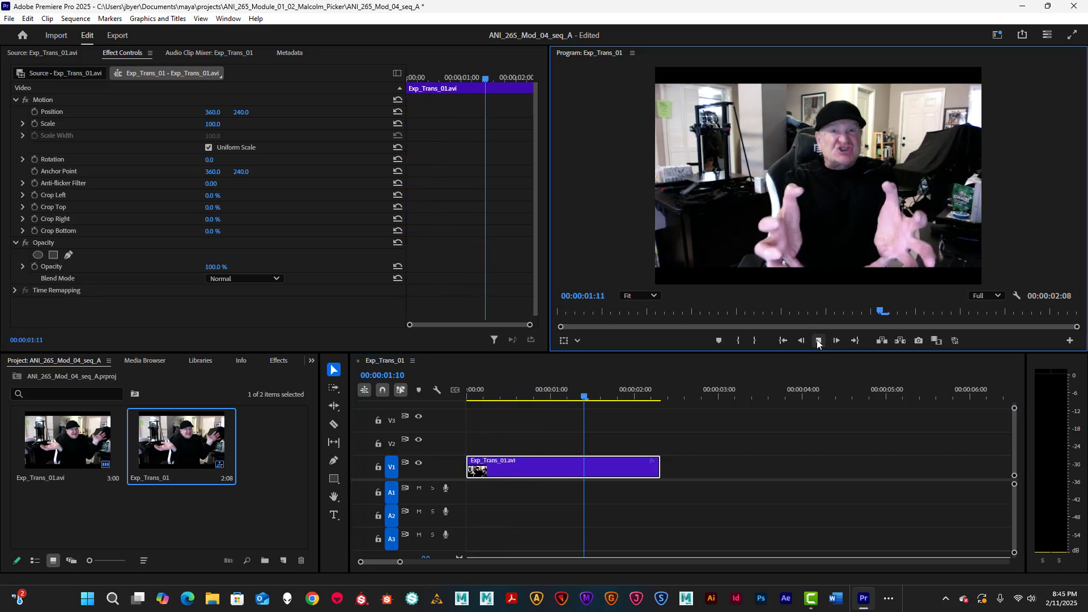
click(638, 398)
click(469, 398)
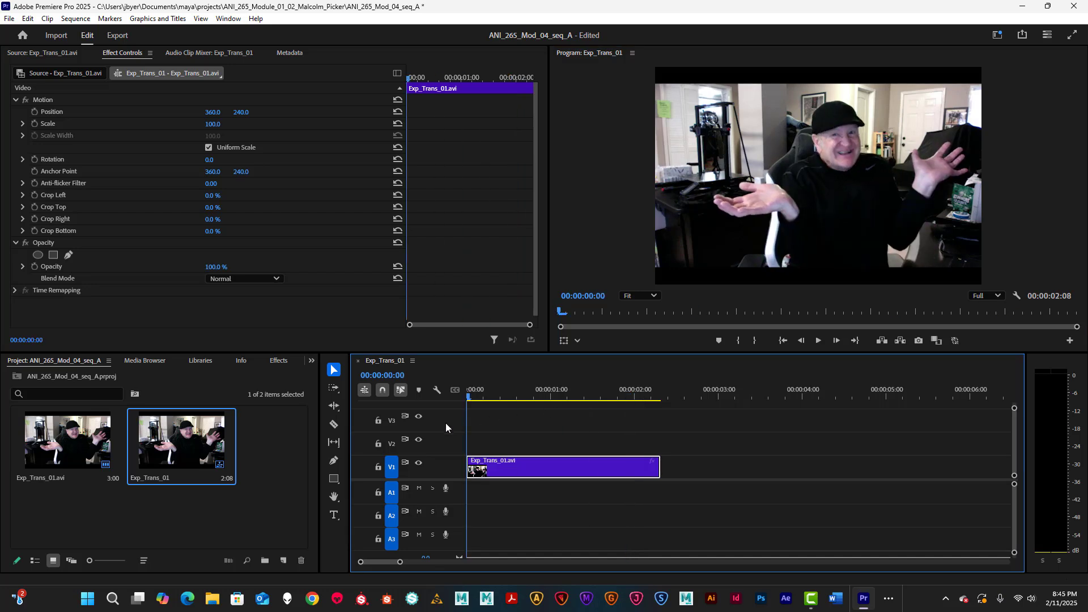
click(818, 341)
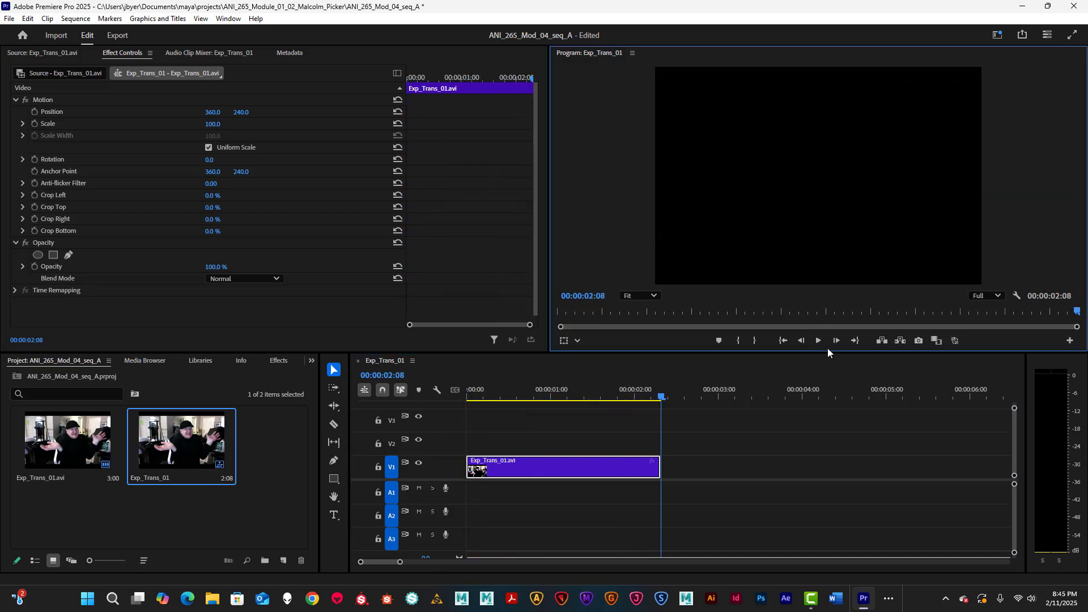
click(819, 341)
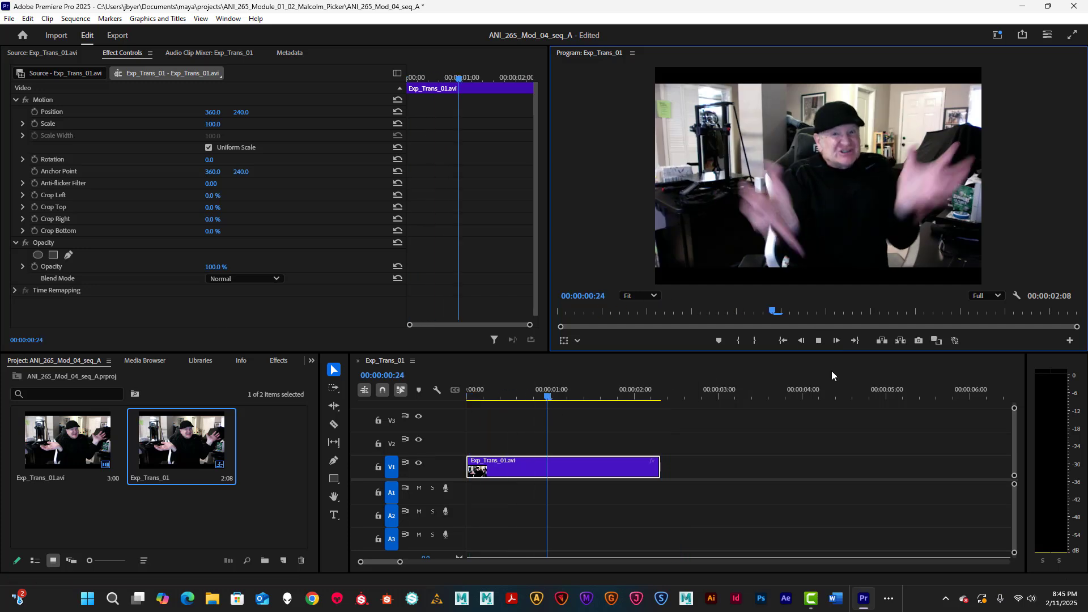
click(820, 342)
drag(620, 397, 424, 412)
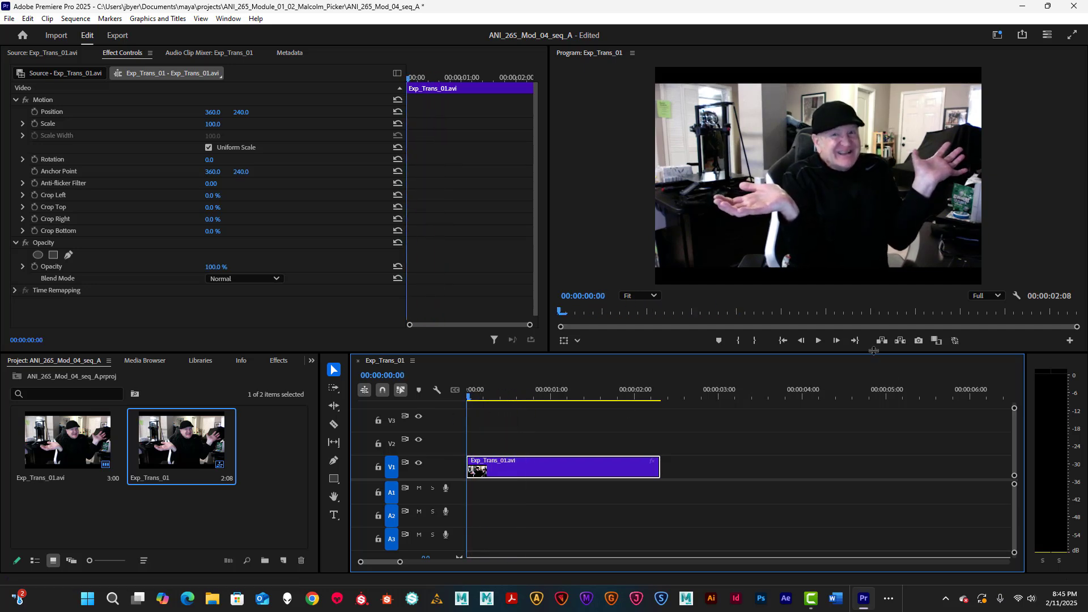
Step: Keep reviewing the clip with repeated playback and scrubs, ending back at the first frame
click(818, 341)
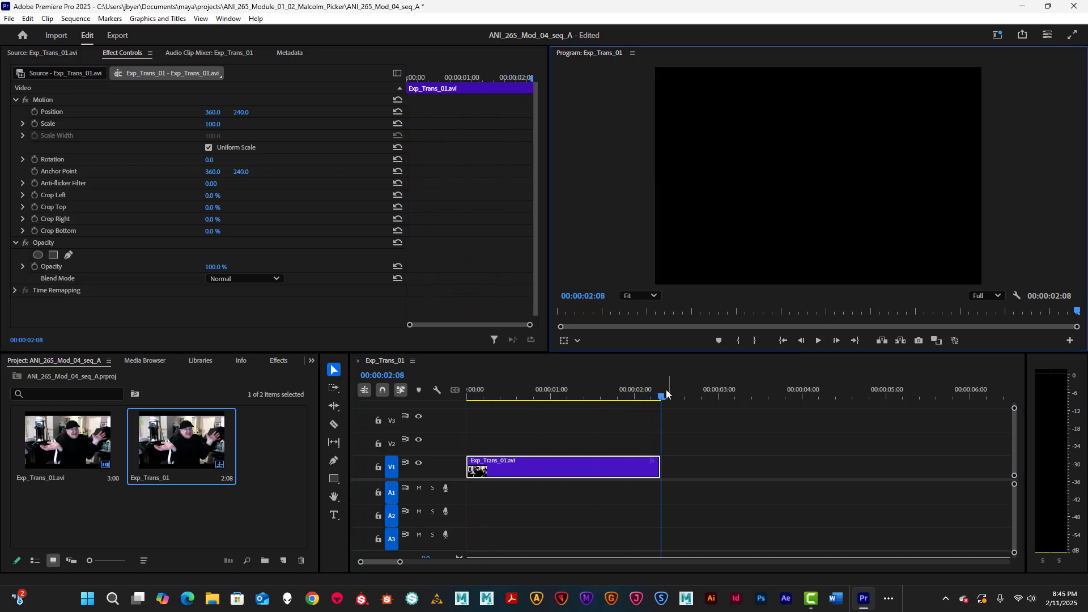
click(464, 417)
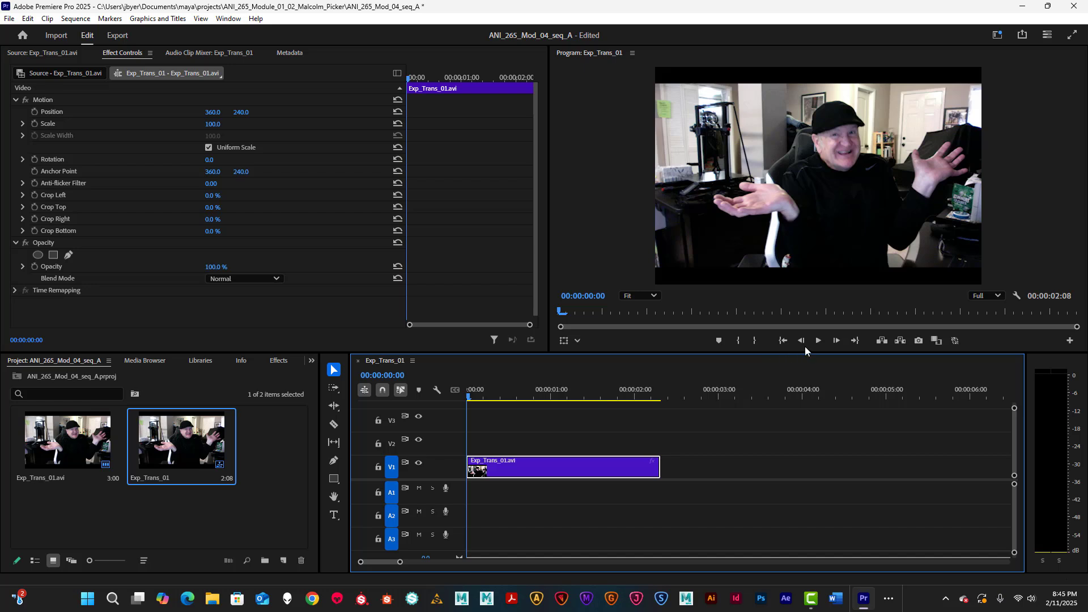
click(818, 340)
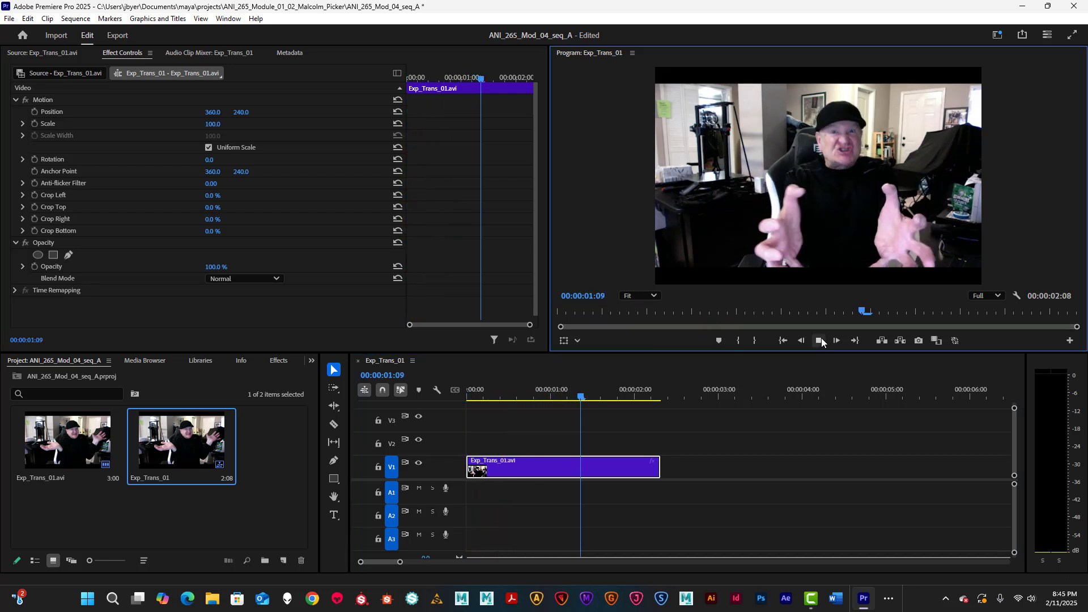
click(530, 402)
key(Home)
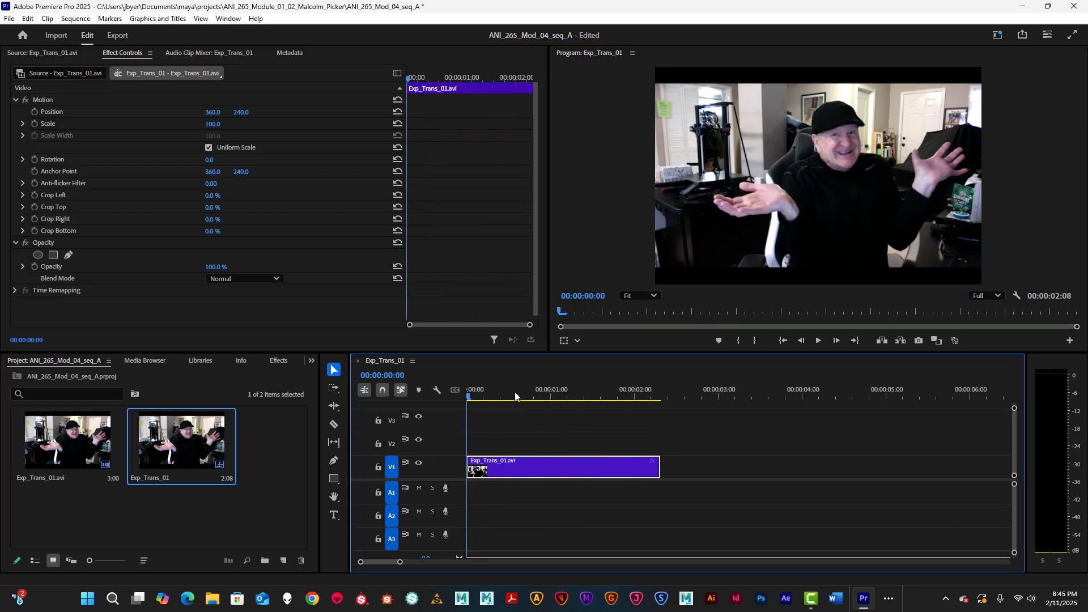
click(818, 341)
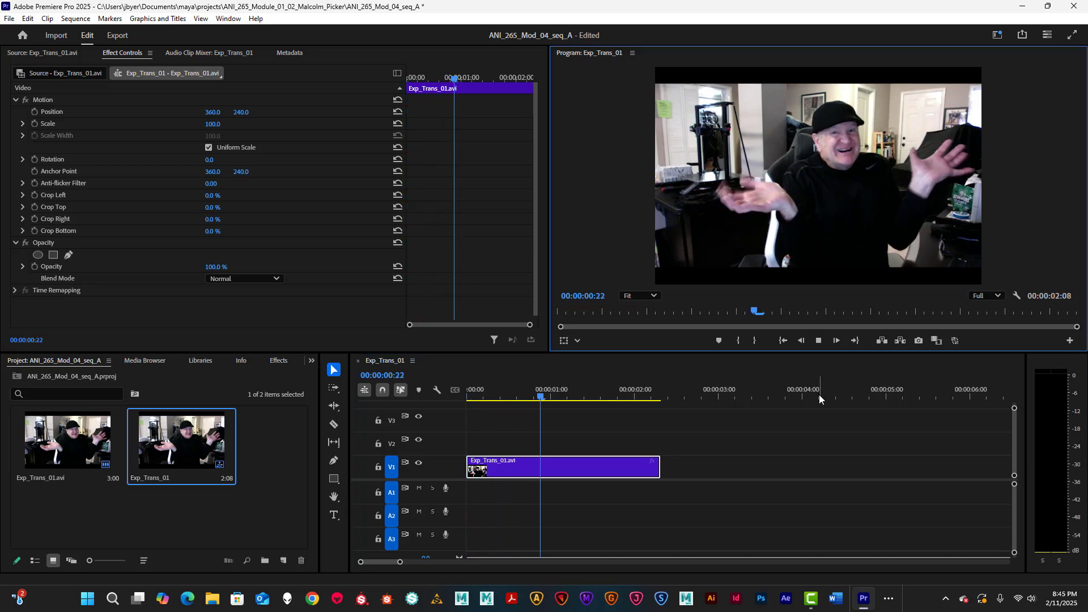
click(819, 341)
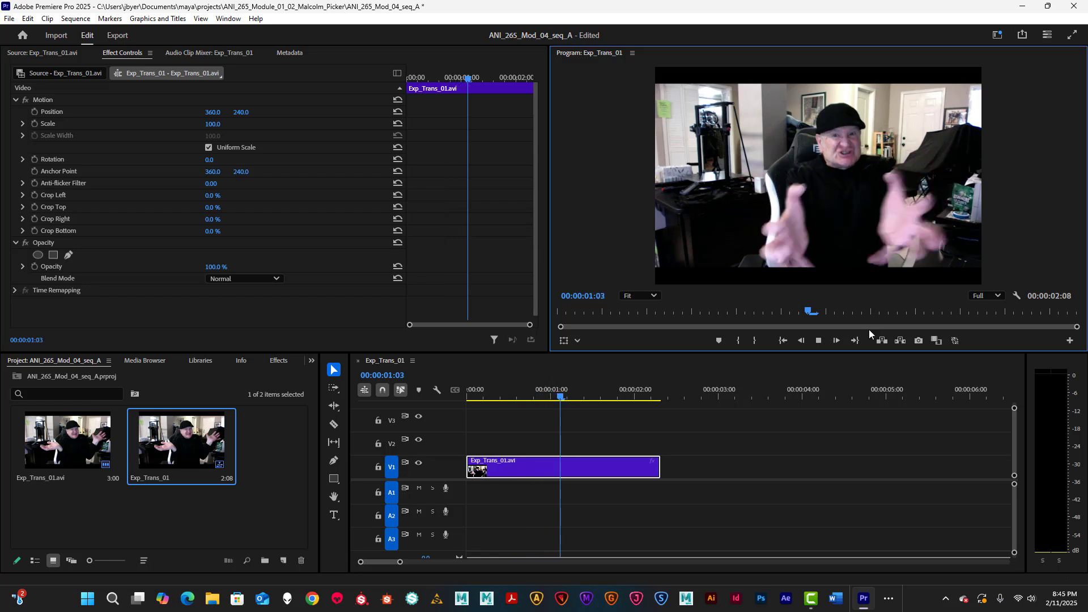
drag(651, 397, 468, 405)
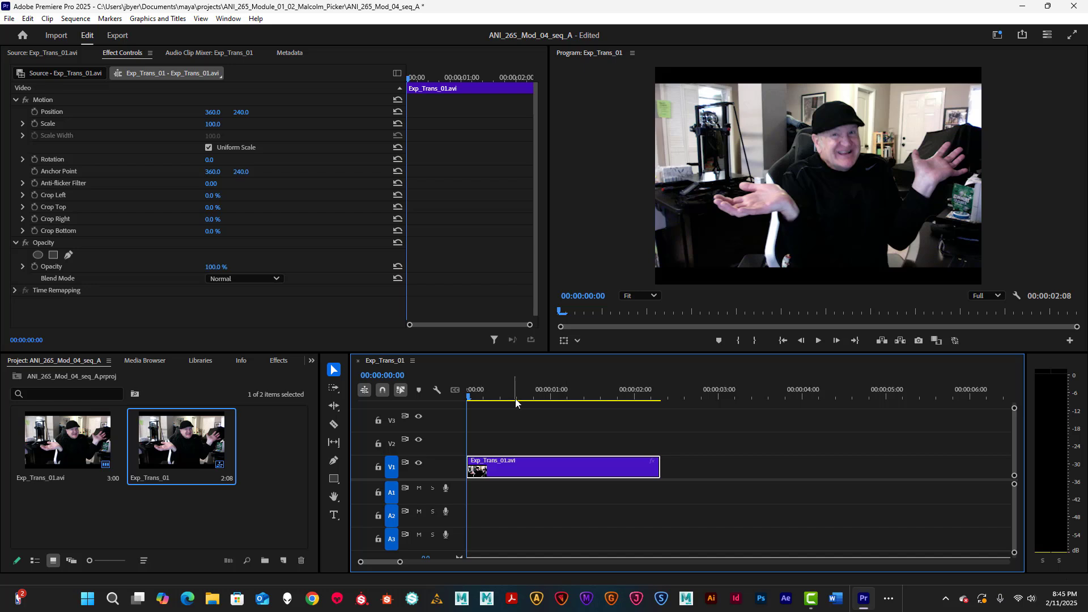
click(818, 341)
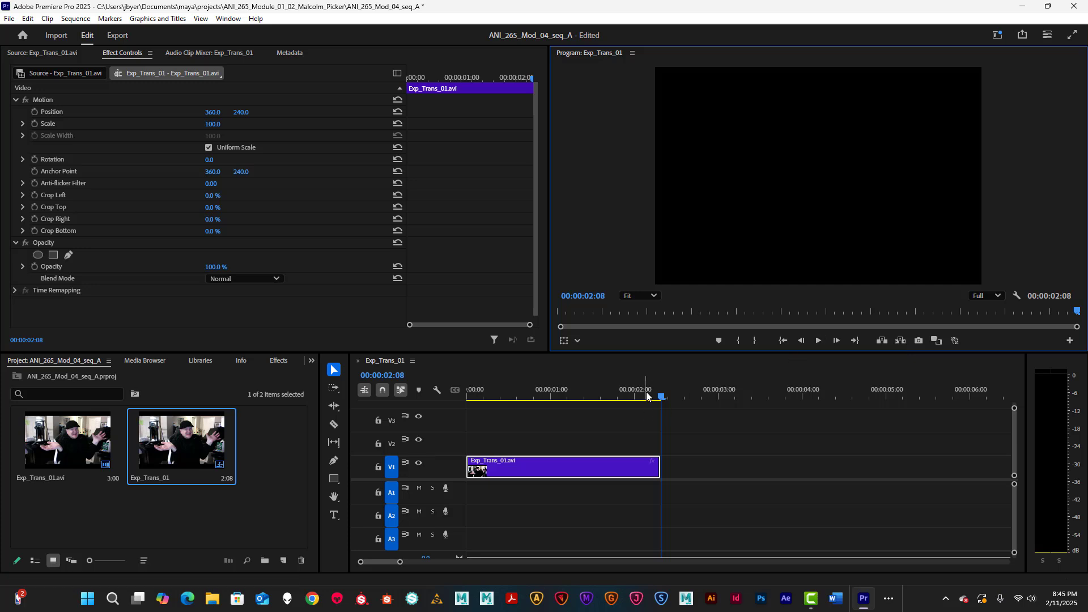
drag(662, 398, 425, 404)
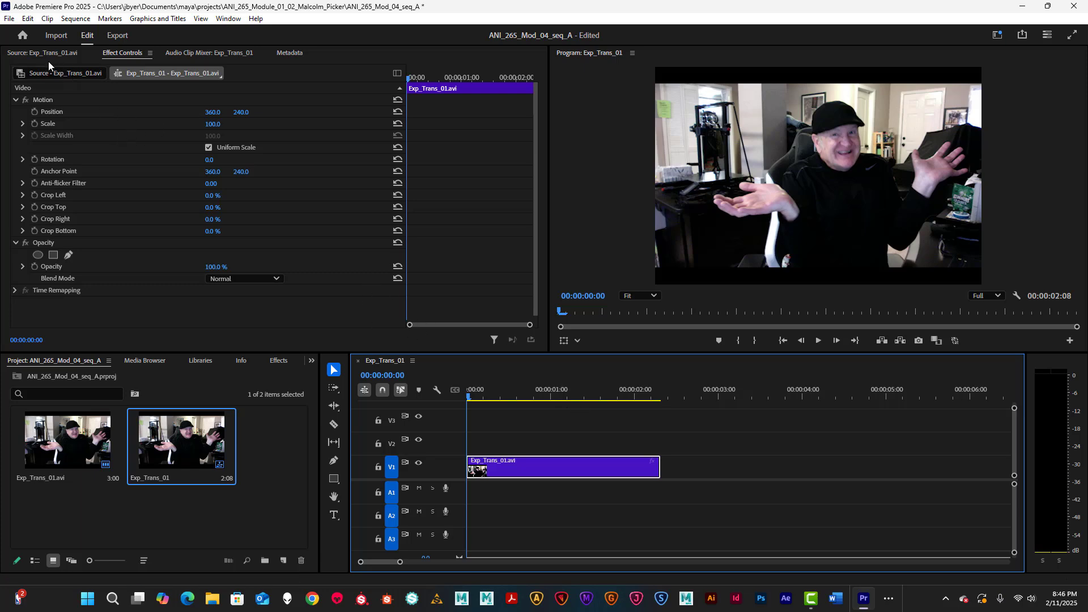
click(75, 19)
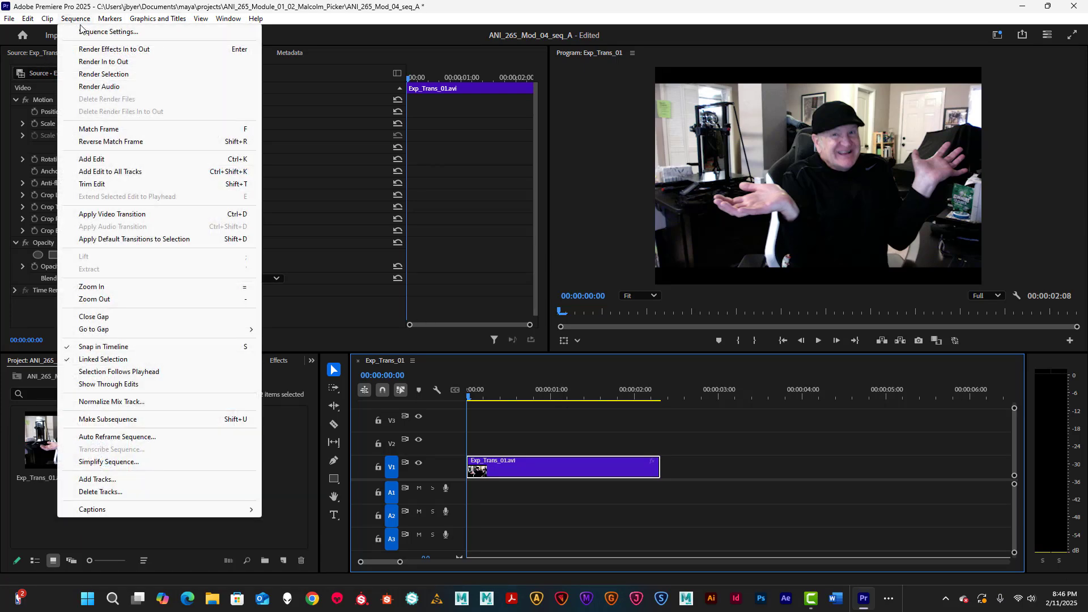
Step: Render the sequence In to Out, then bring up File > Export > Media
click(105, 63)
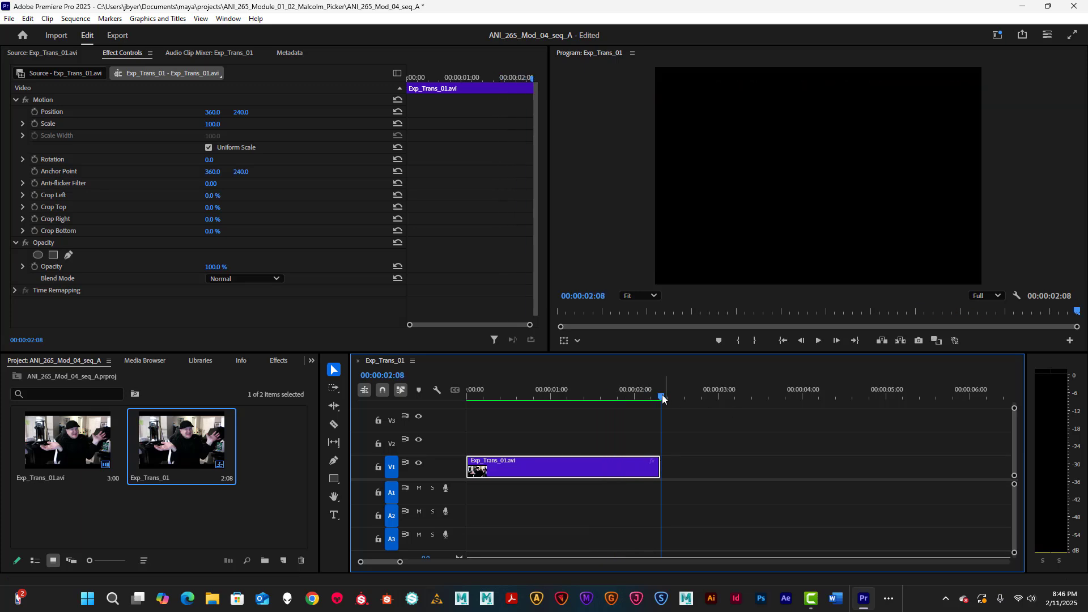
click(466, 391)
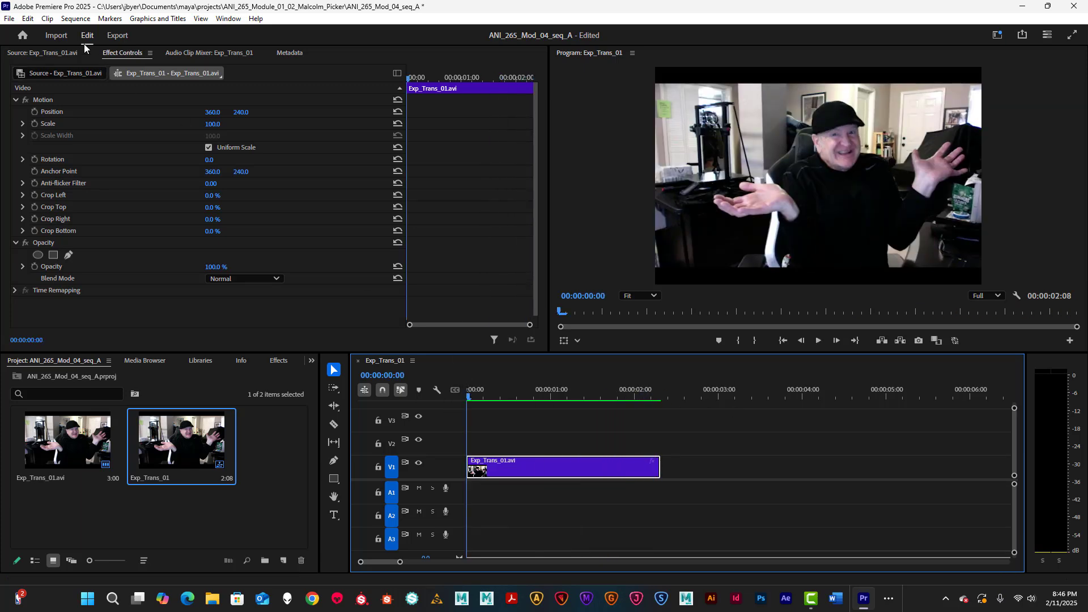
click(9, 18)
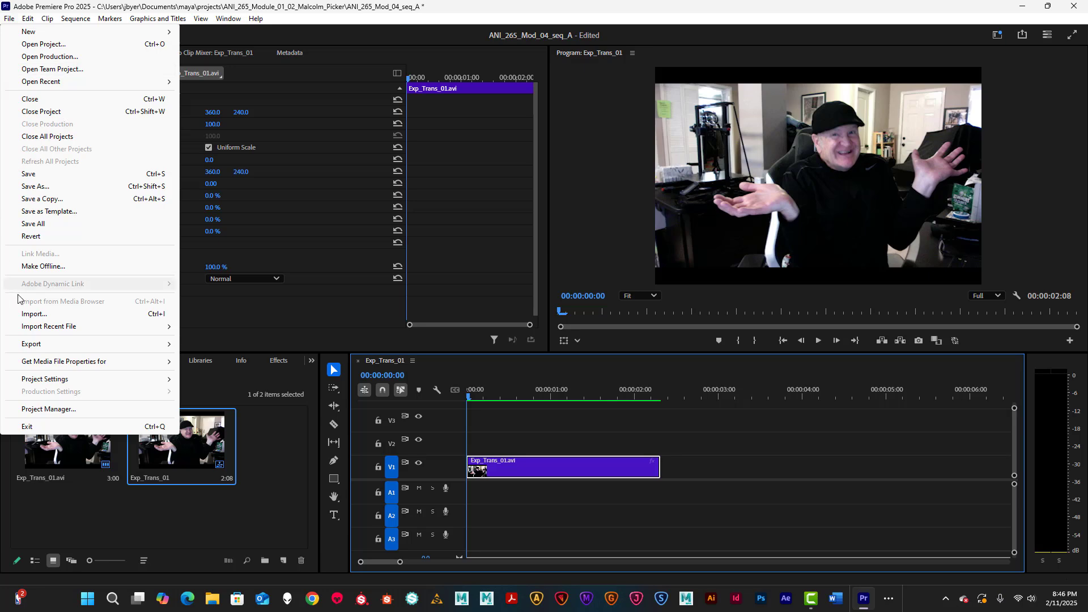
mouse_move(85, 344)
click(237, 344)
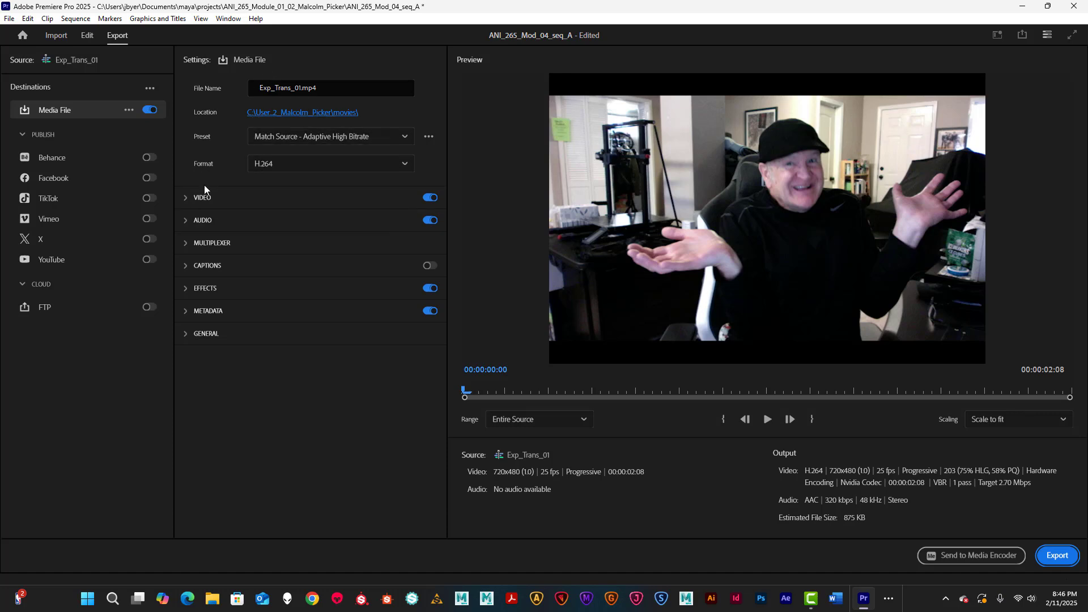
Step: Expand the video settings, turn off audio so the preset becomes Custom, and select the file name
click(184, 199)
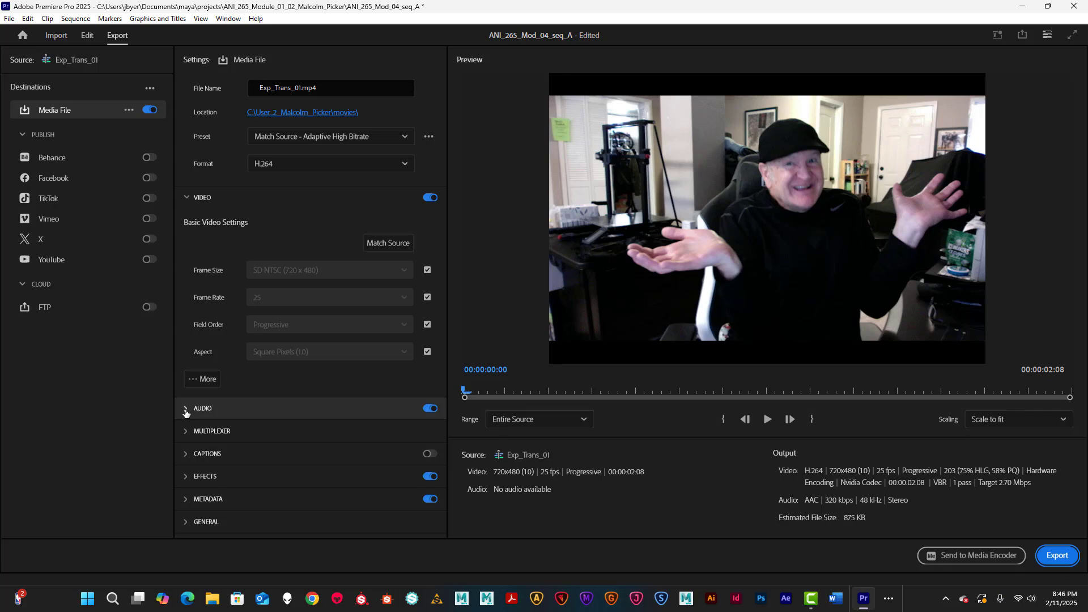
click(430, 408)
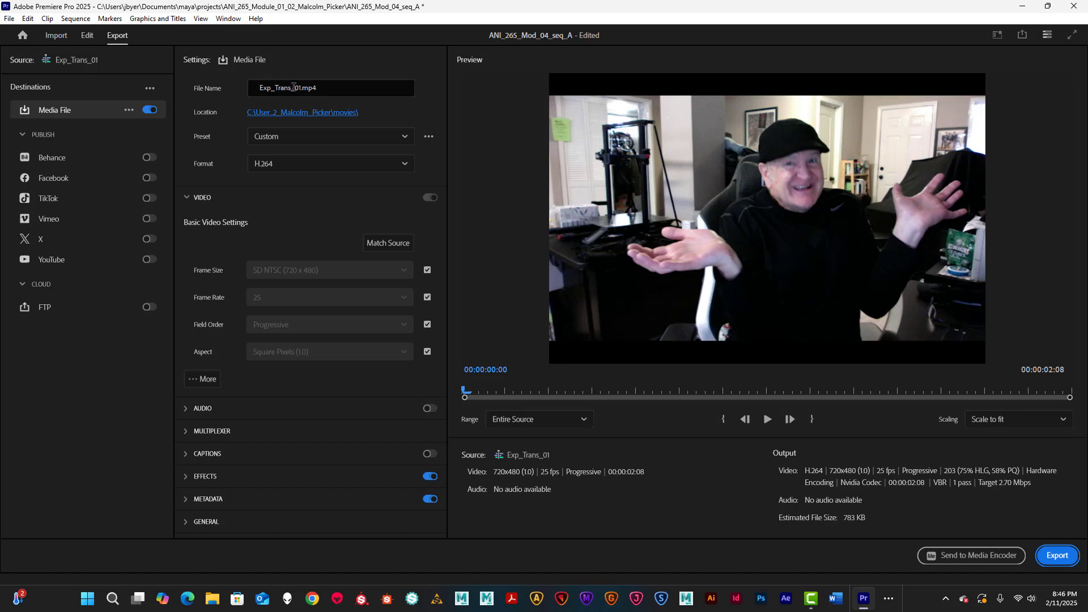
drag(326, 87, 209, 85)
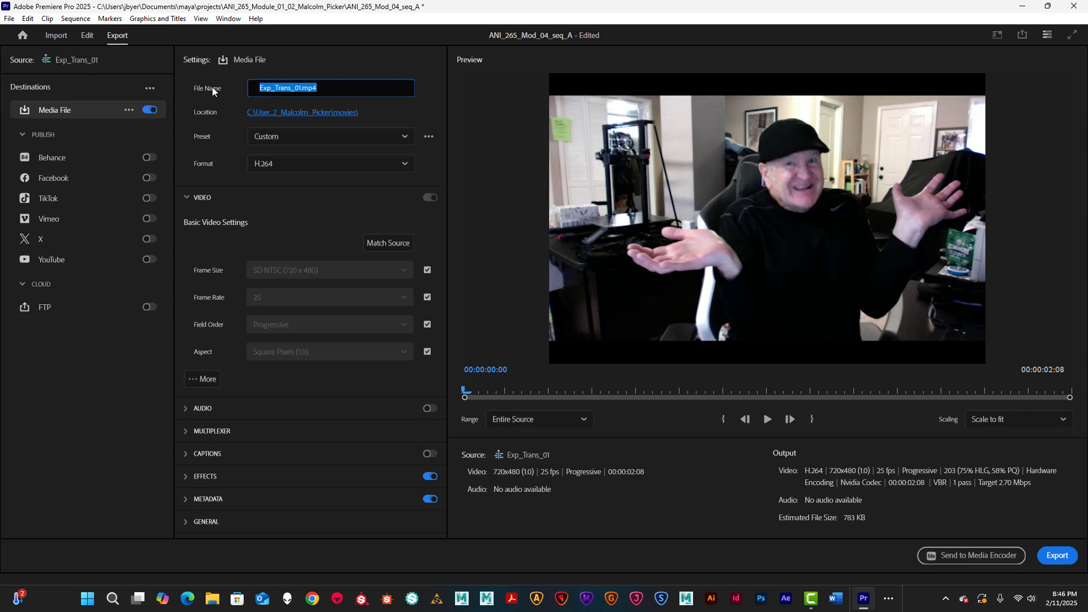
Step: Rename the export file to the user's name plus _Seq_A.mp4, confirming the movies folder location
text(Jbers)
drag(275, 88, 266, 88)
click(290, 113)
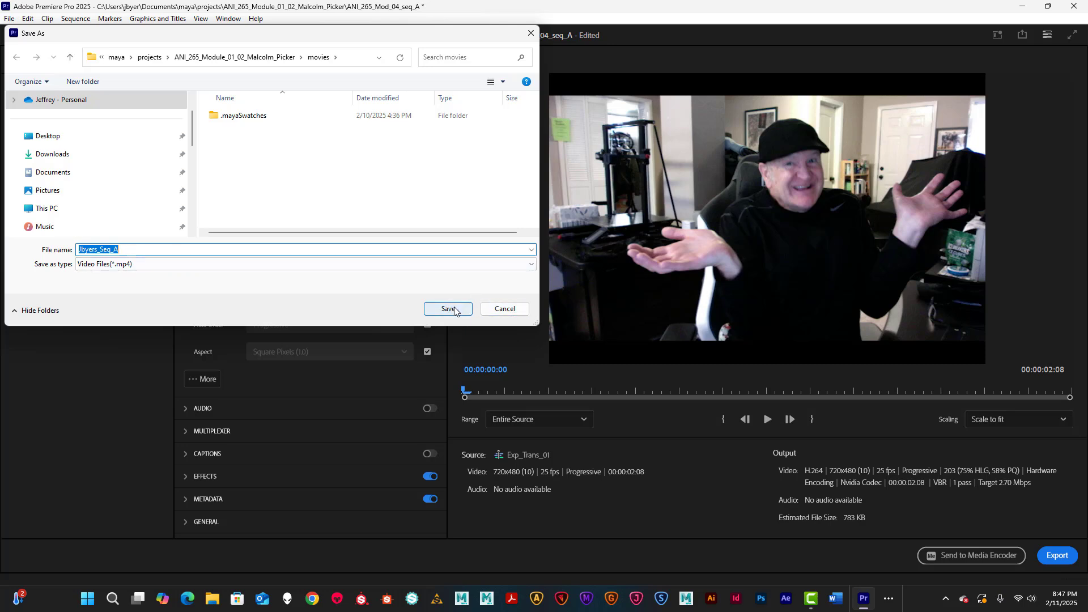
click(503, 309)
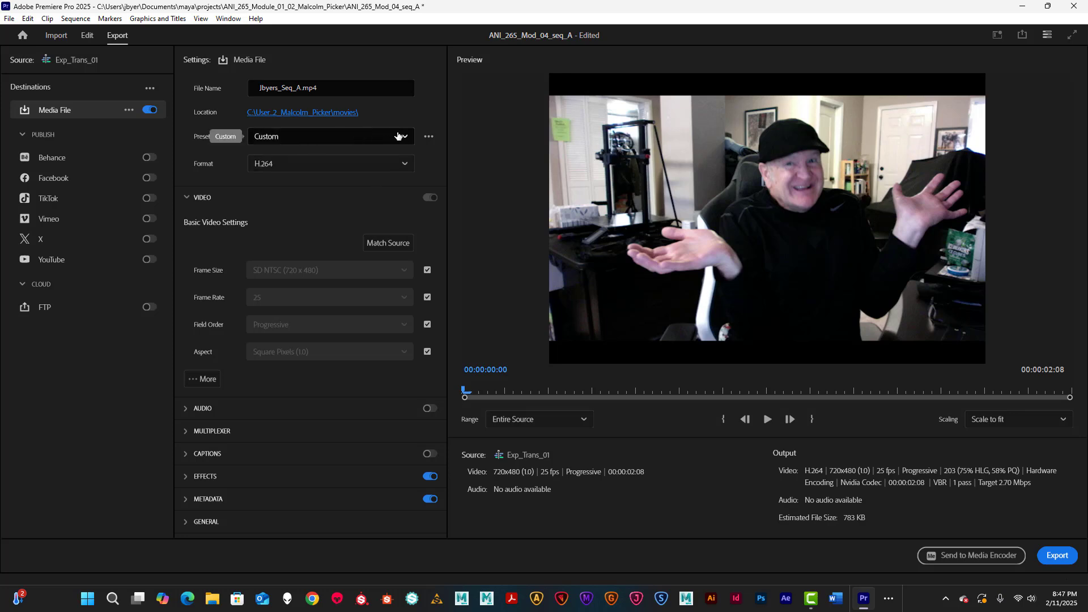
Step: Change the export format from H.264 to JPEG, keeping the Custom preset as an image sequence
click(403, 138)
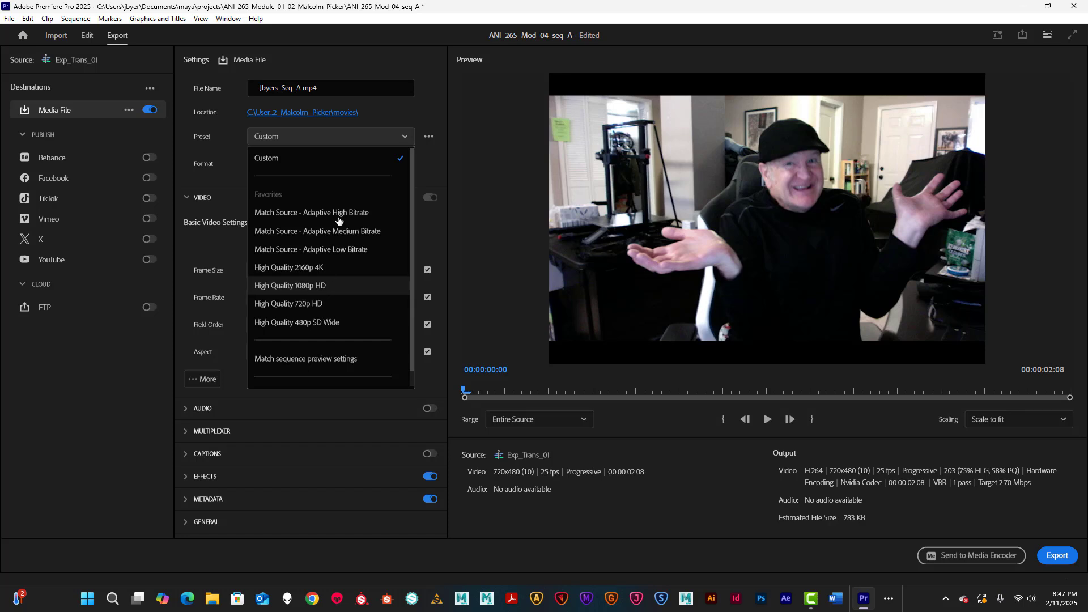
click(392, 112)
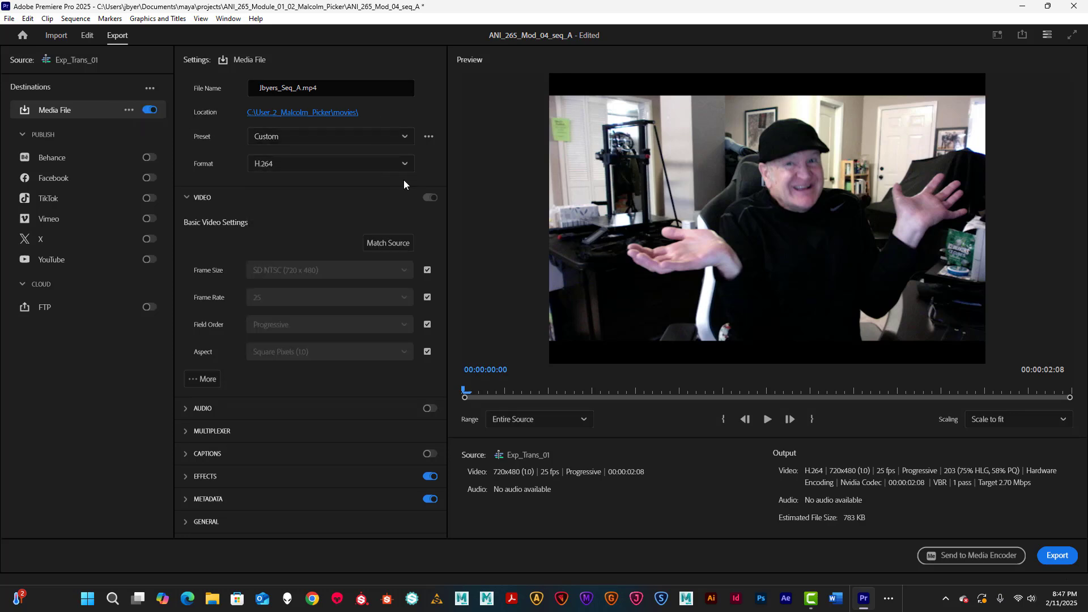
click(404, 165)
scroll(376, 252, down, 1)
scroll(376, 252, down, 2)
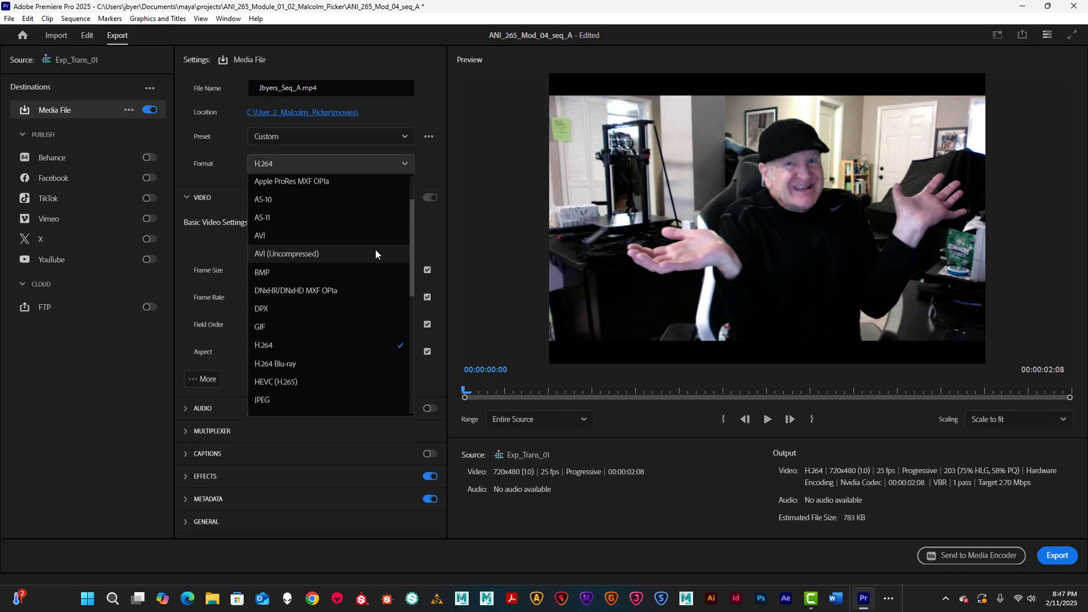
click(346, 363)
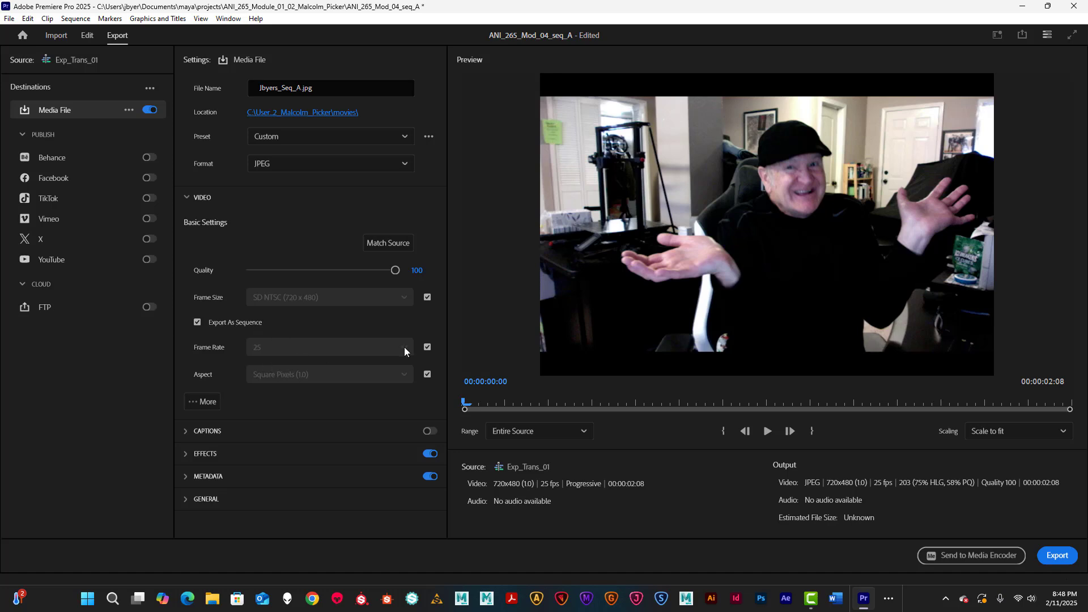
Step: Turn off source frame-rate matching, set 24 fps, and export the JPEG image sequence
click(427, 348)
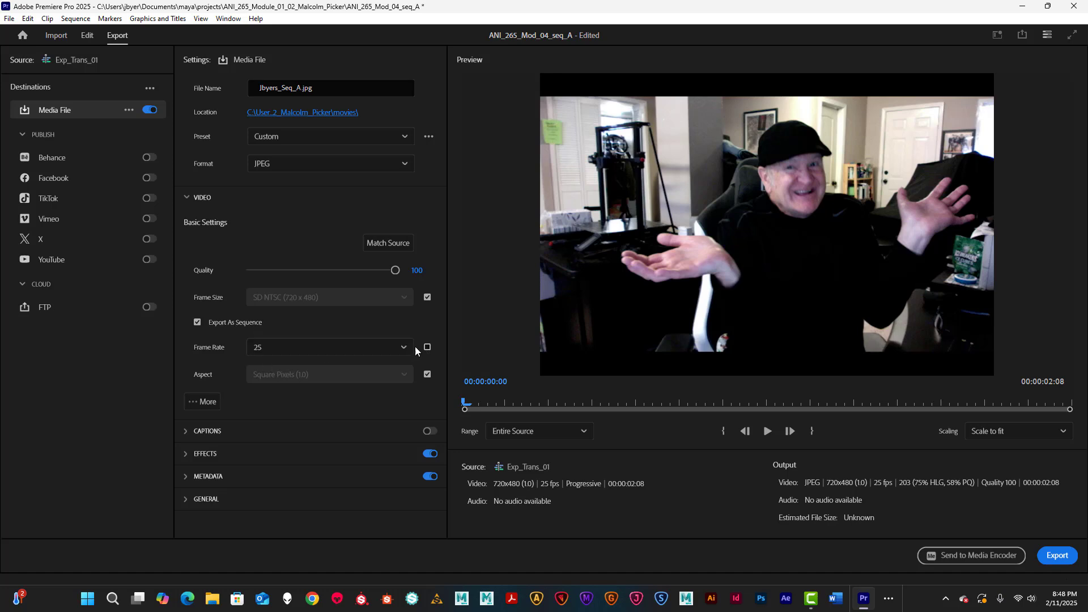
click(400, 347)
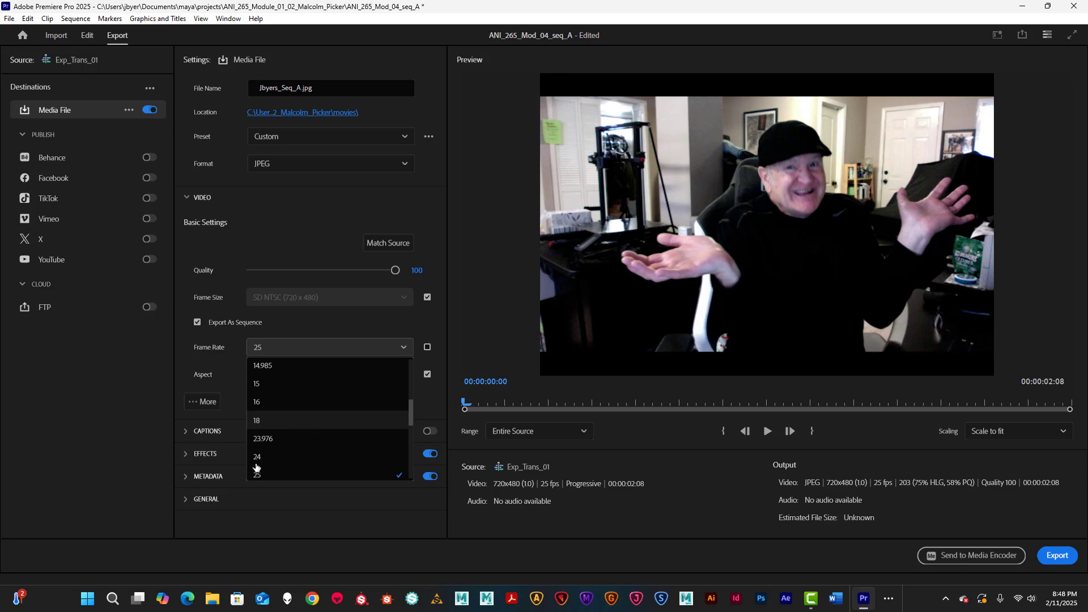
click(260, 458)
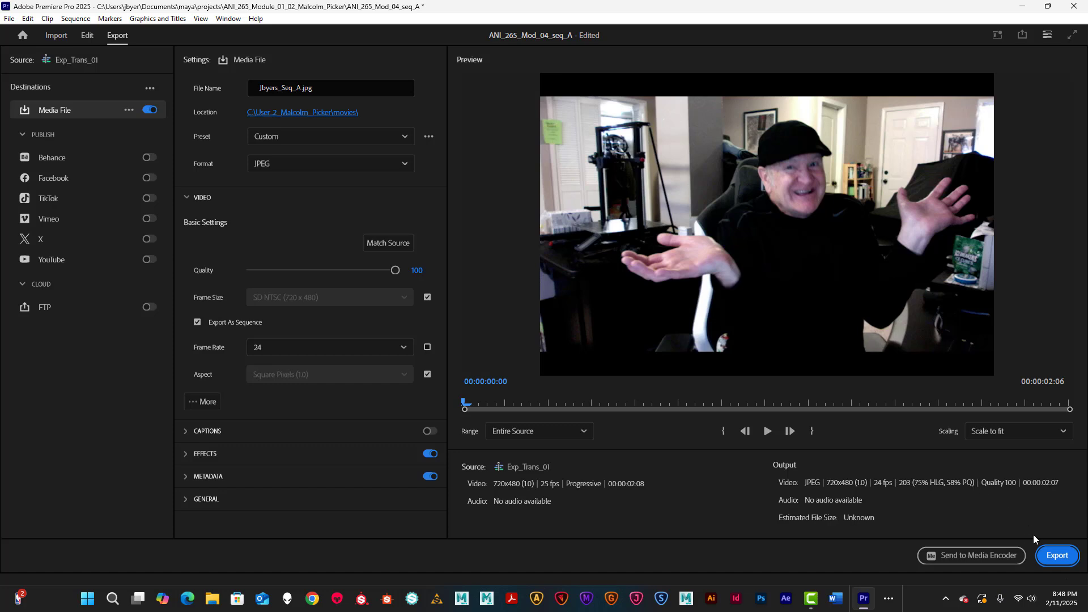
click(1058, 557)
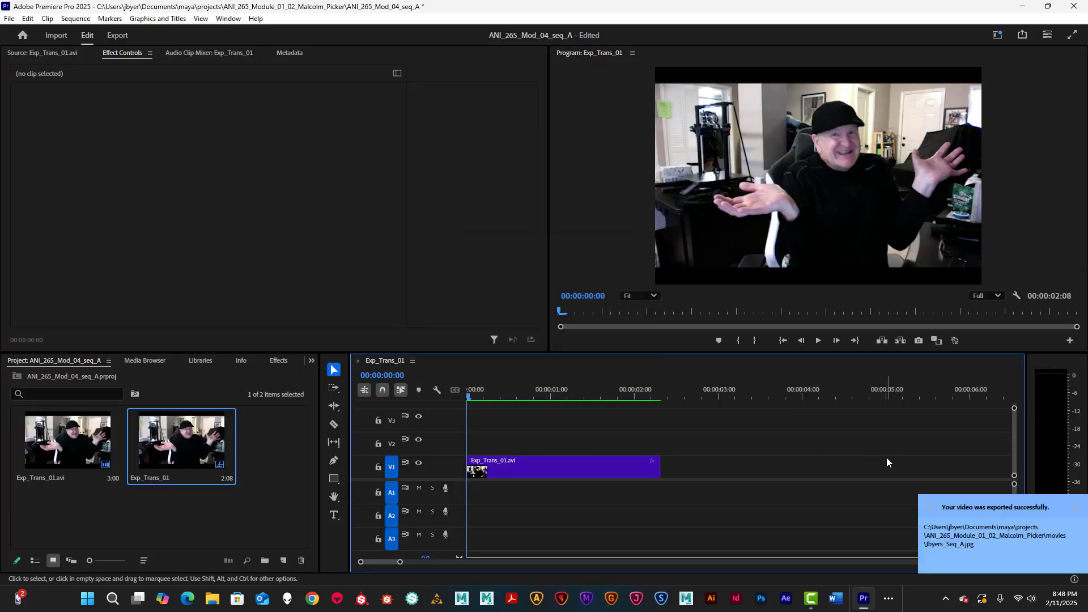
Step: Save the project as ANI_265_Mod_04_seq_A2 and minimize the Premiere Pro window
click(1076, 510)
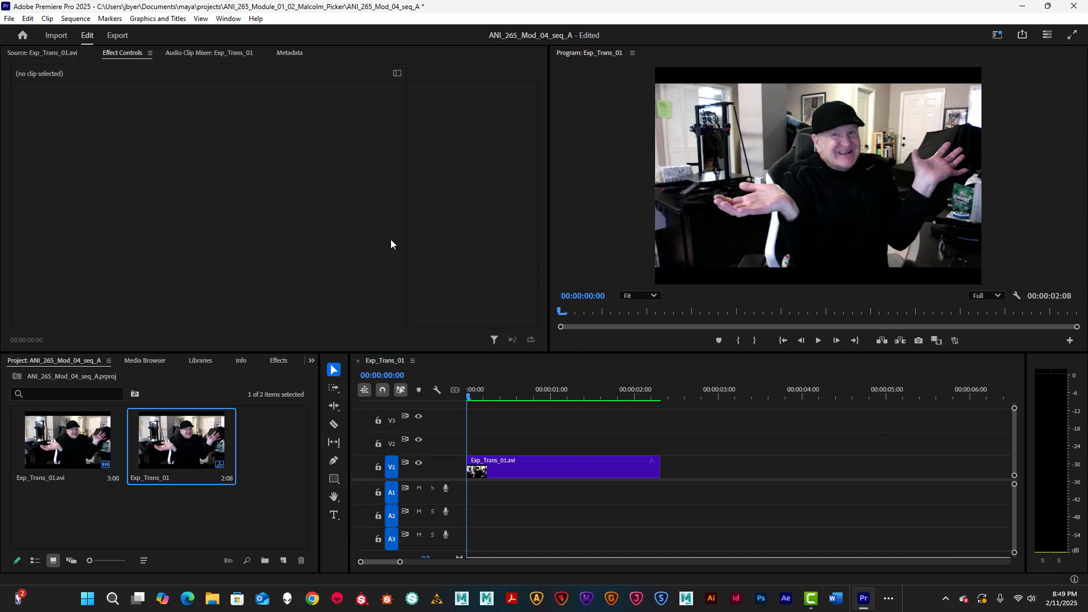
click(13, 20)
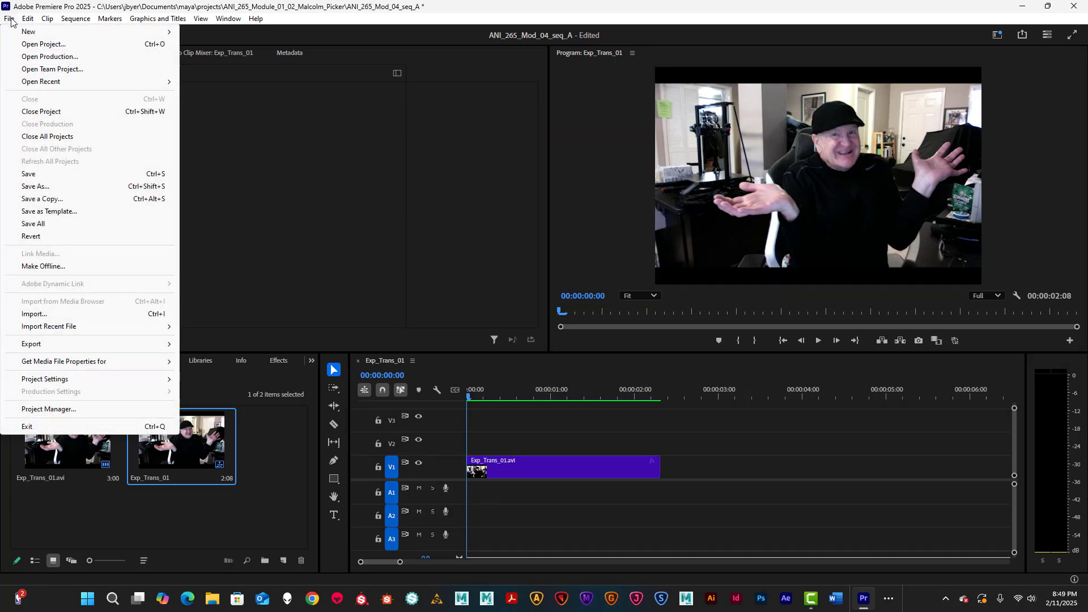
click(36, 187)
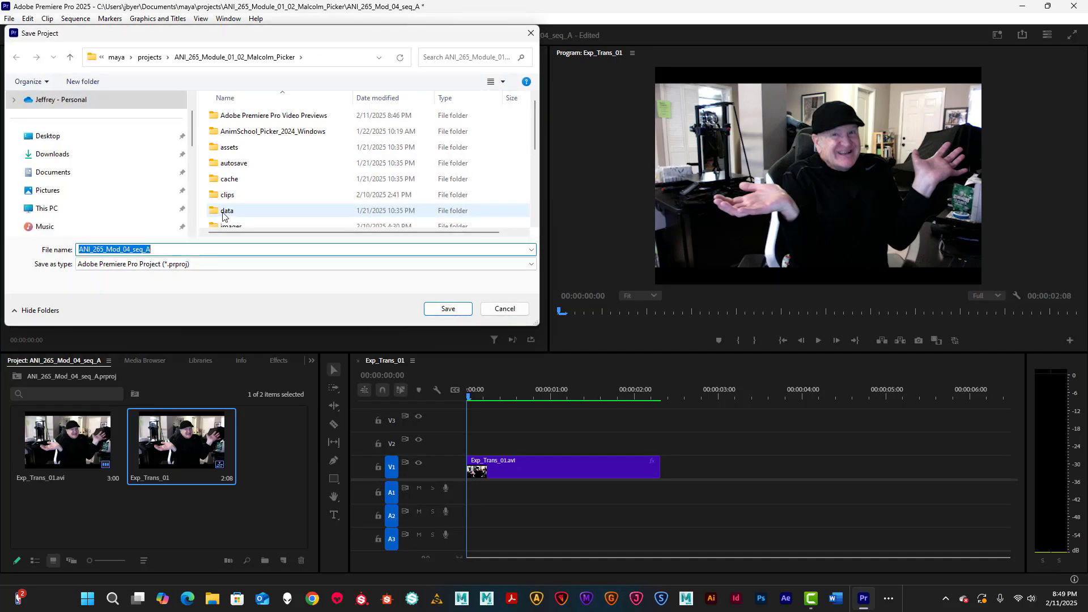
click(150, 250)
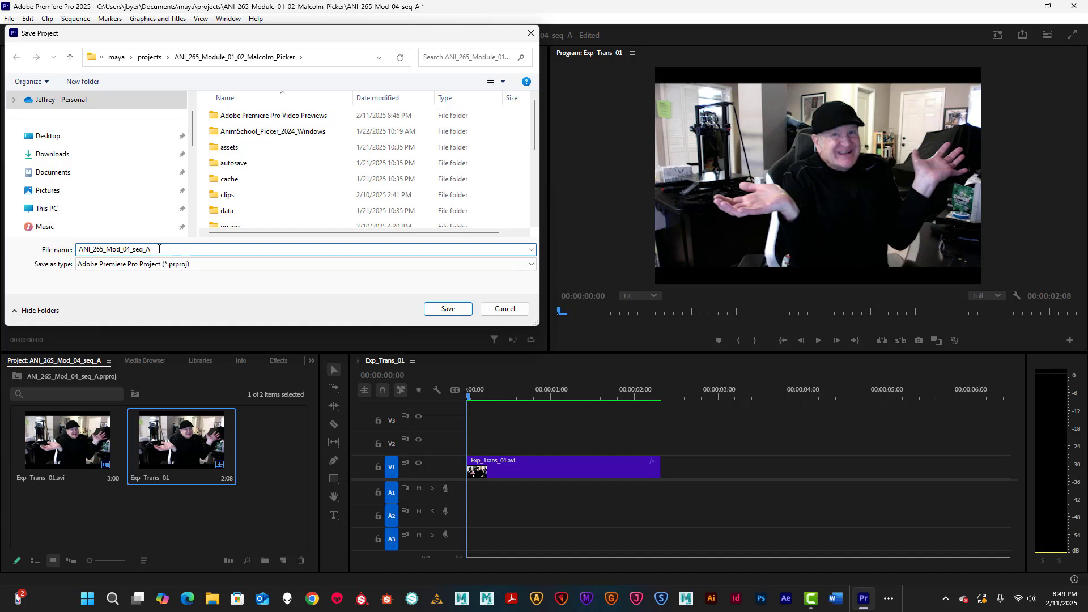
click(448, 310)
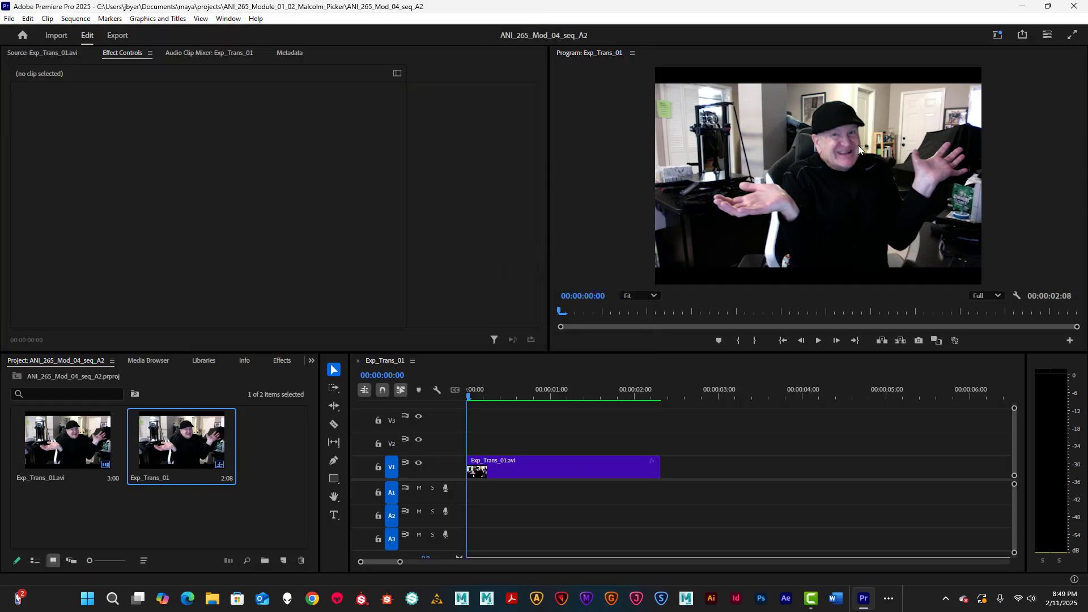
click(1023, 10)
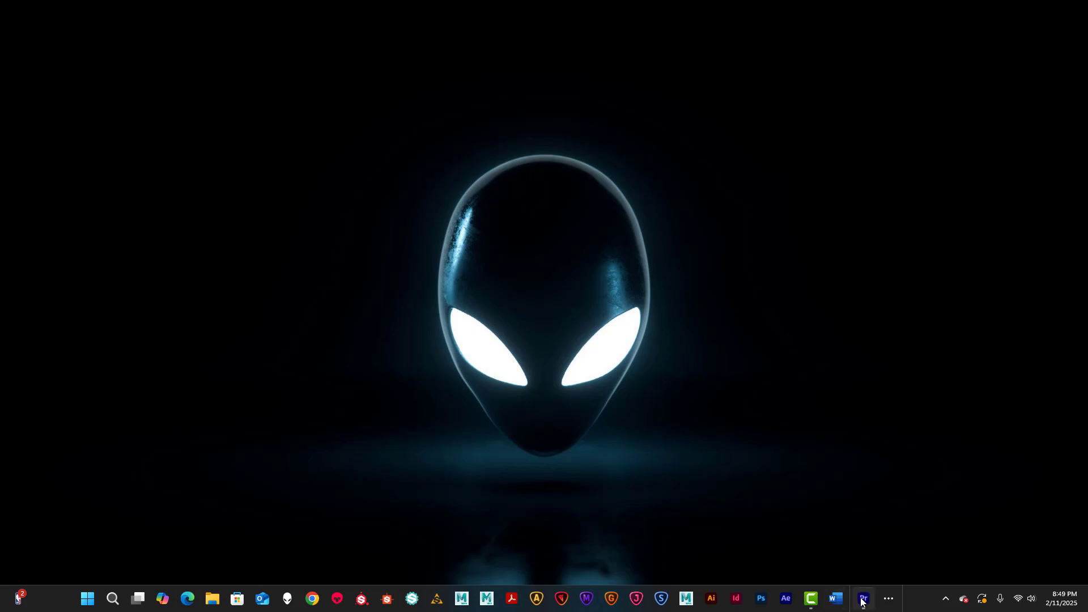
Step: Switch to Maya and delete the old video reference plane
click(892, 601)
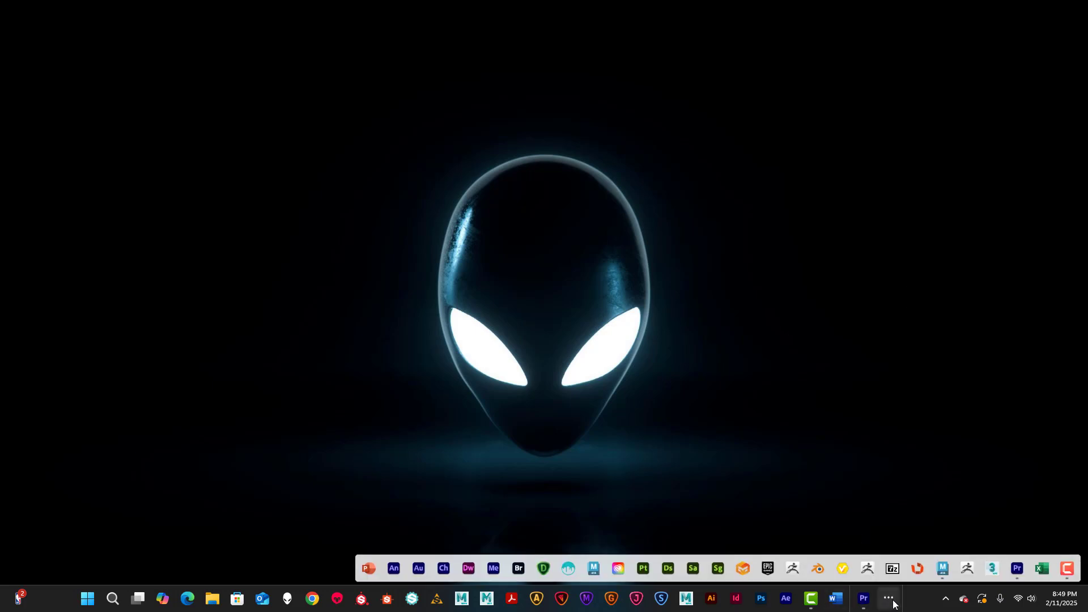
click(942, 568)
click(392, 242)
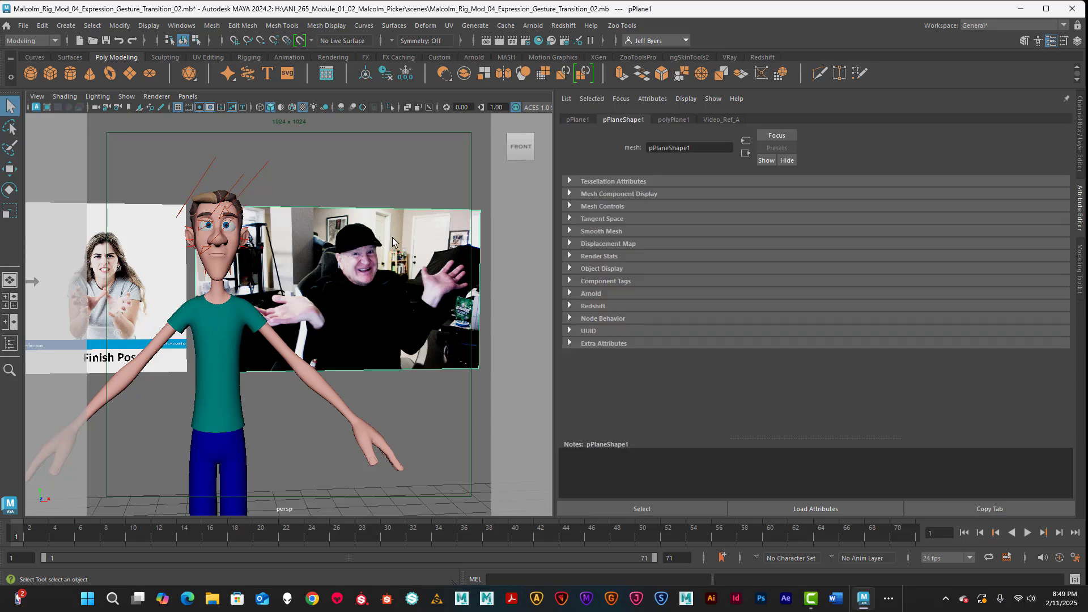
alt+drag(416, 250, 374, 250)
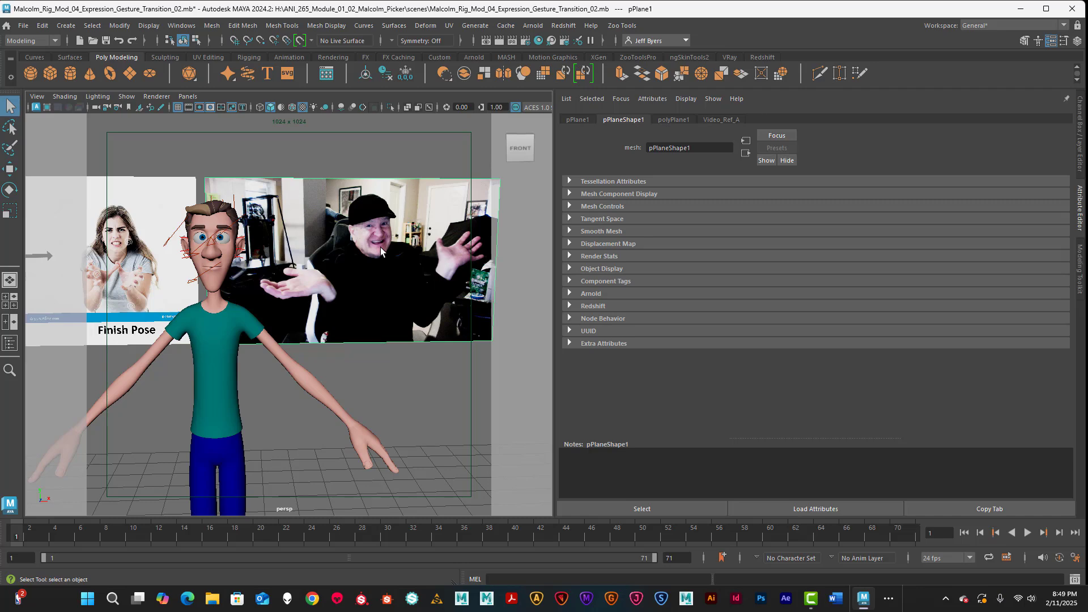
key(Delete)
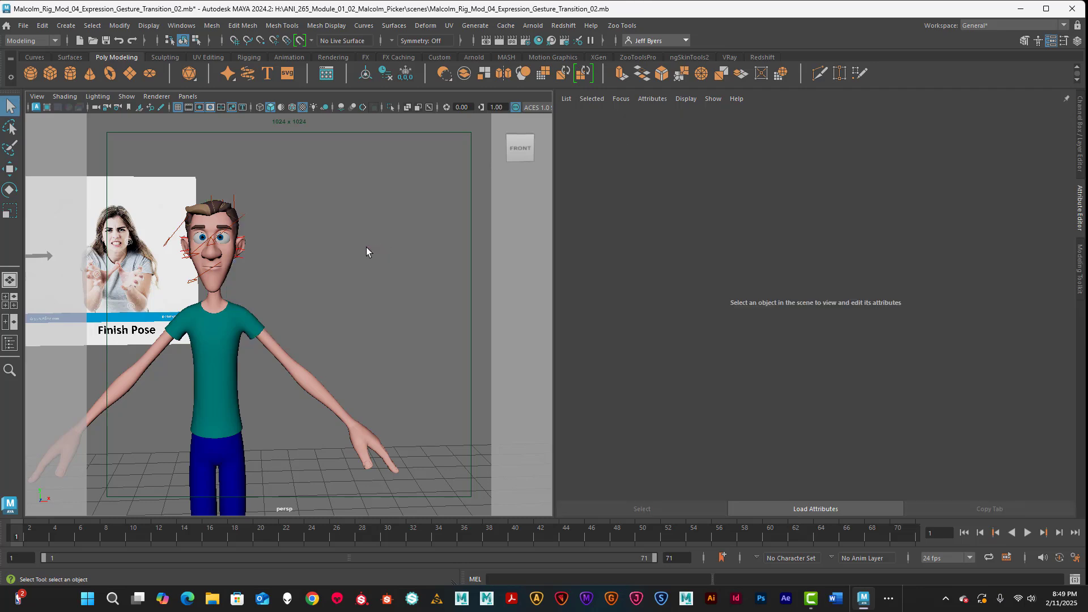
Step: Face the pose reference board and create a new polygon plane
alt+drag(340, 245, 346, 309)
mouse_move(347, 308)
alt+middle_down()
mouse_move(335, 289)
mouse_move(326, 293)
mouse_move(339, 291)
alt+middle_up()
scroll(339, 291, down, 5)
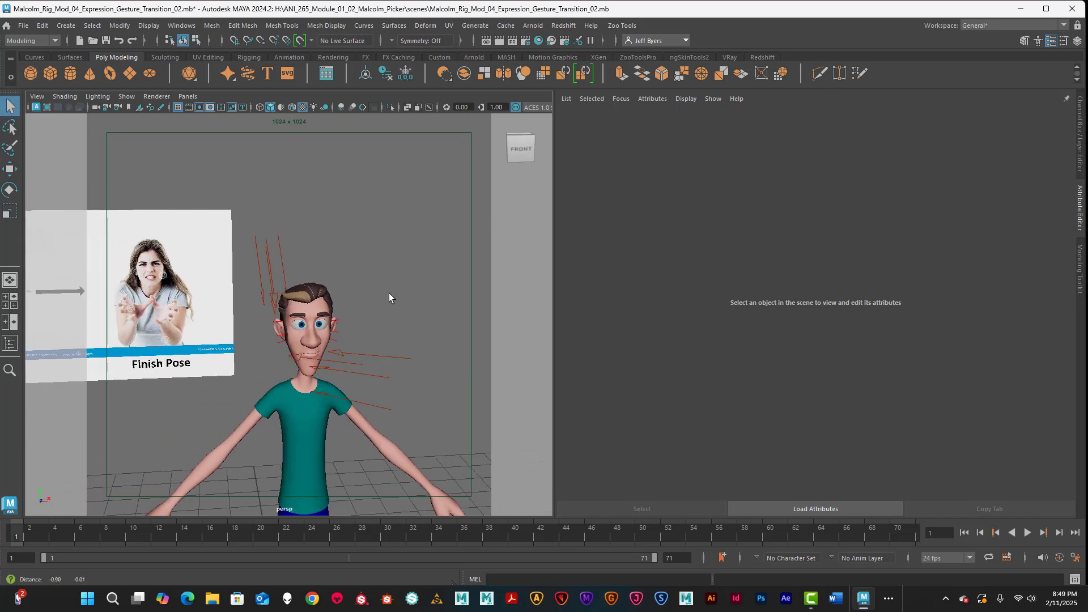
alt+drag(381, 294, 362, 290)
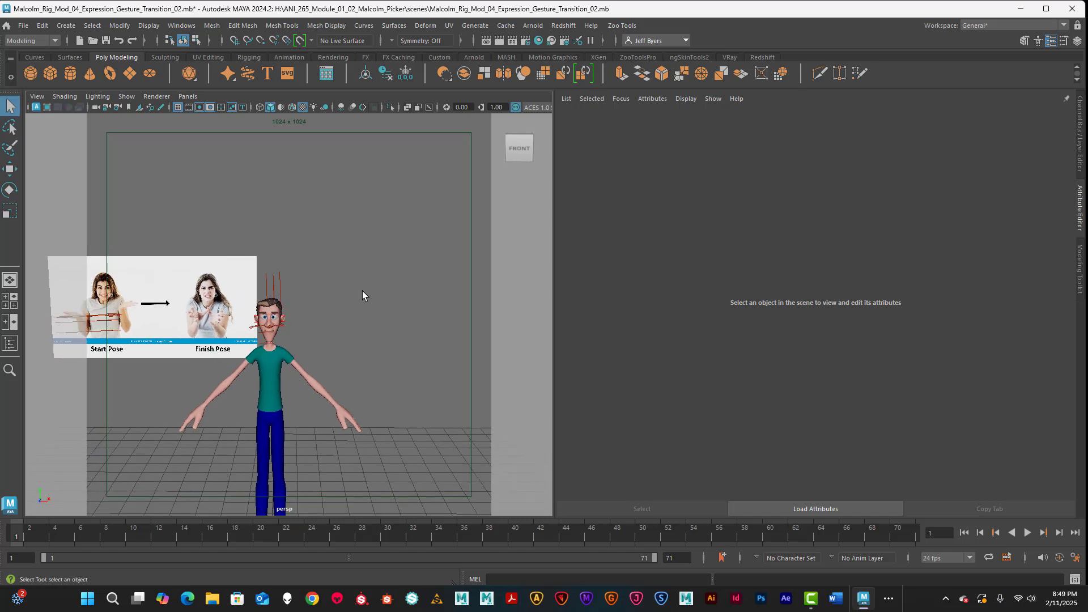
click(134, 73)
Step: Raise the new plane and move it to the right of the character's head
scroll(349, 453, down, 4)
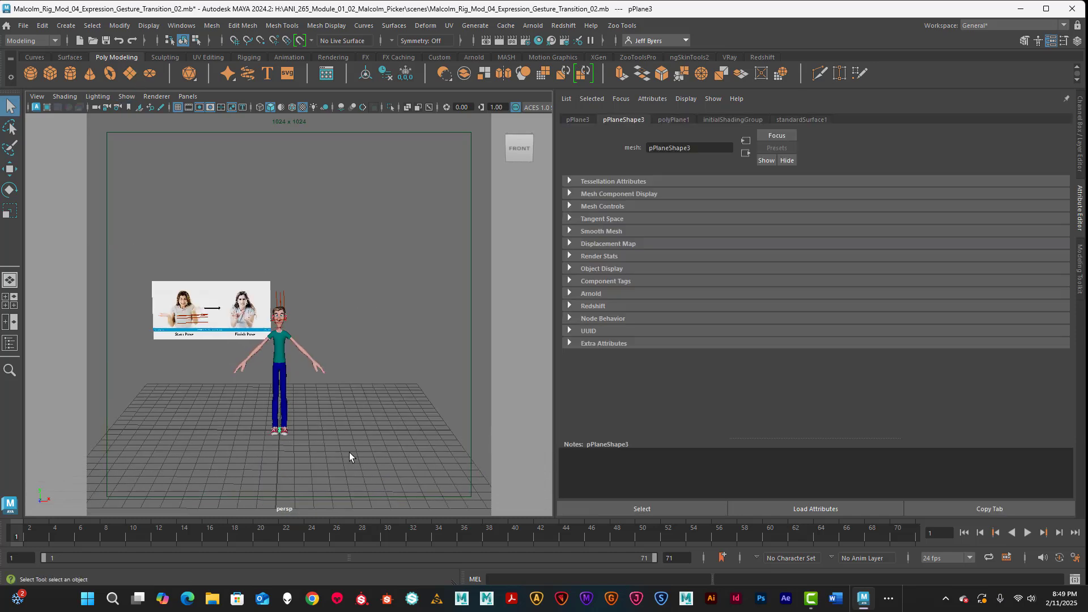
scroll(339, 448, up, 5)
key(w)
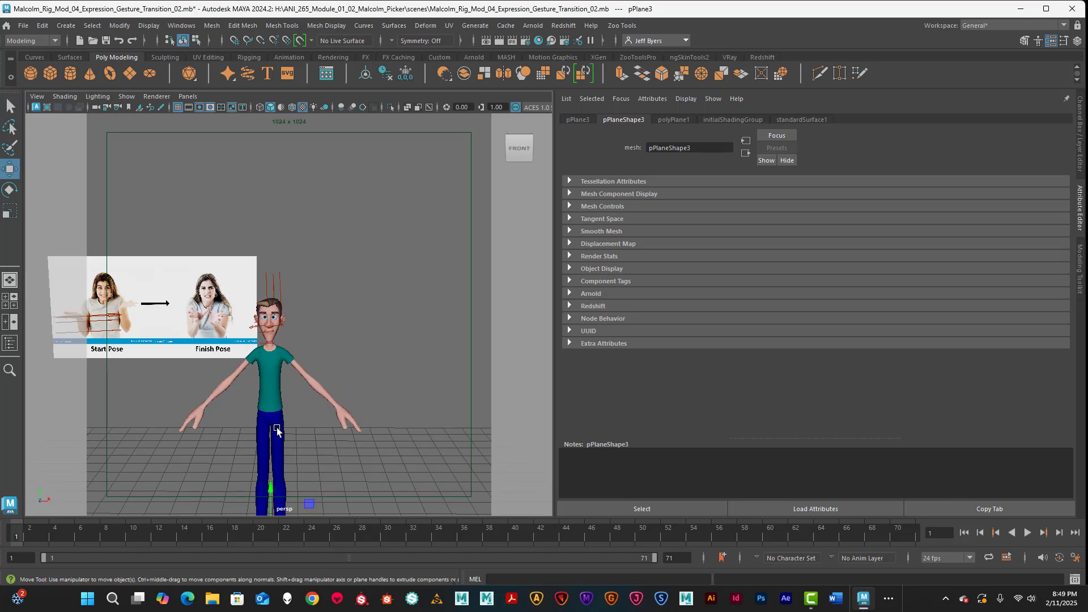
drag(275, 497, 328, 224)
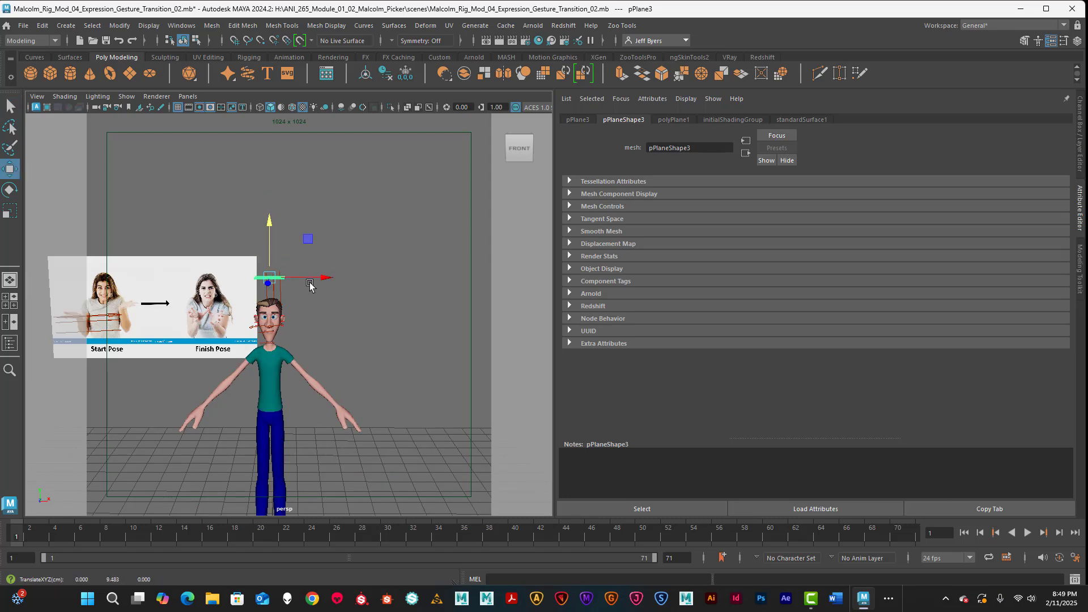
drag(313, 279, 404, 283)
Step: Rotate the plane 90 degrees in X and set its width and height subdivisions to 1
key(ctrl+a)
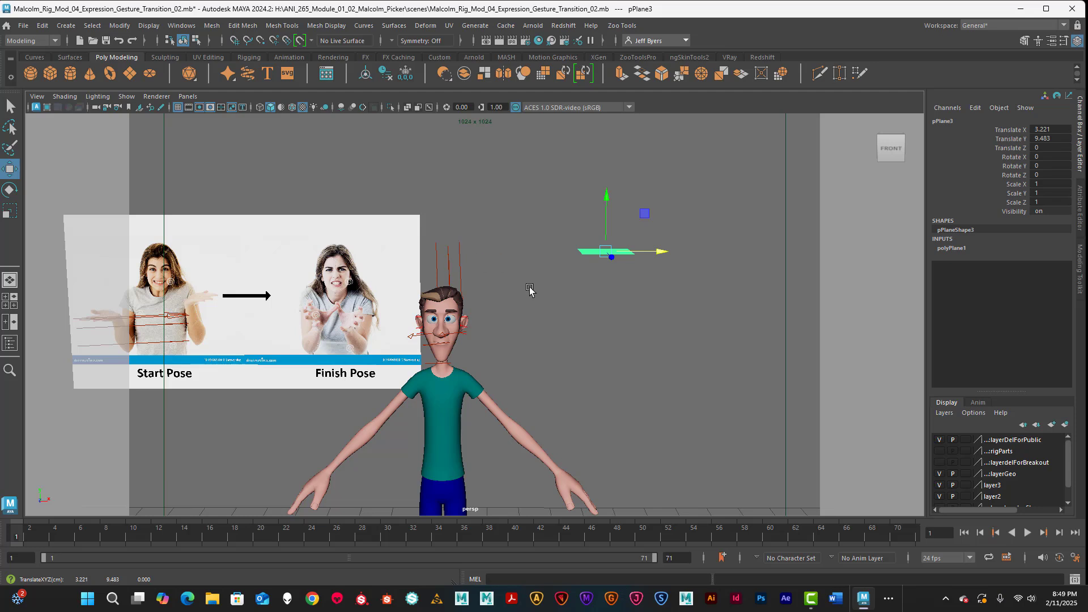
click(1037, 157)
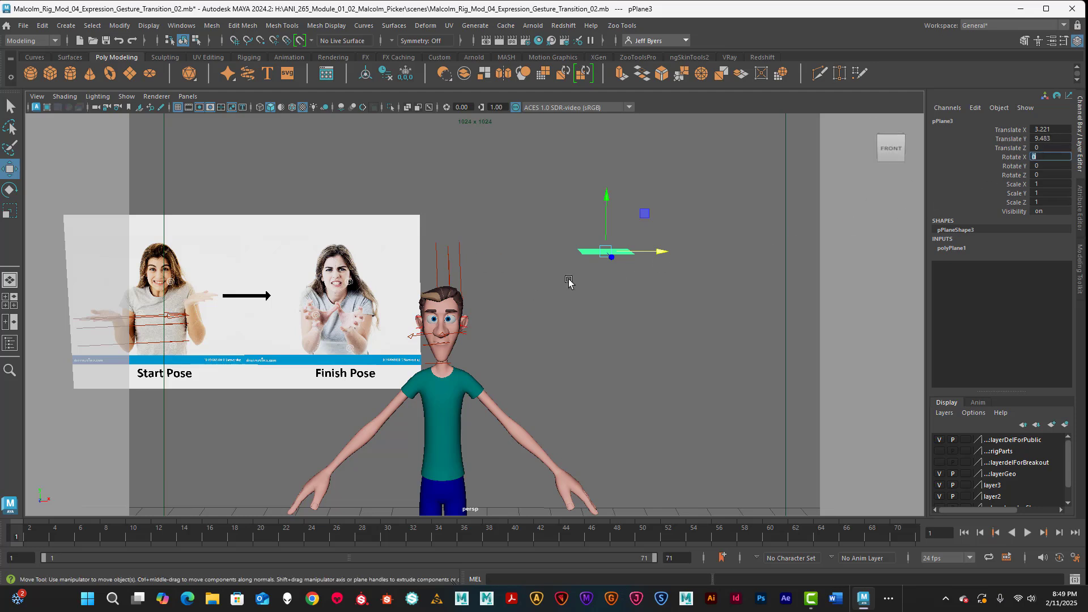
text(90)
key(Return)
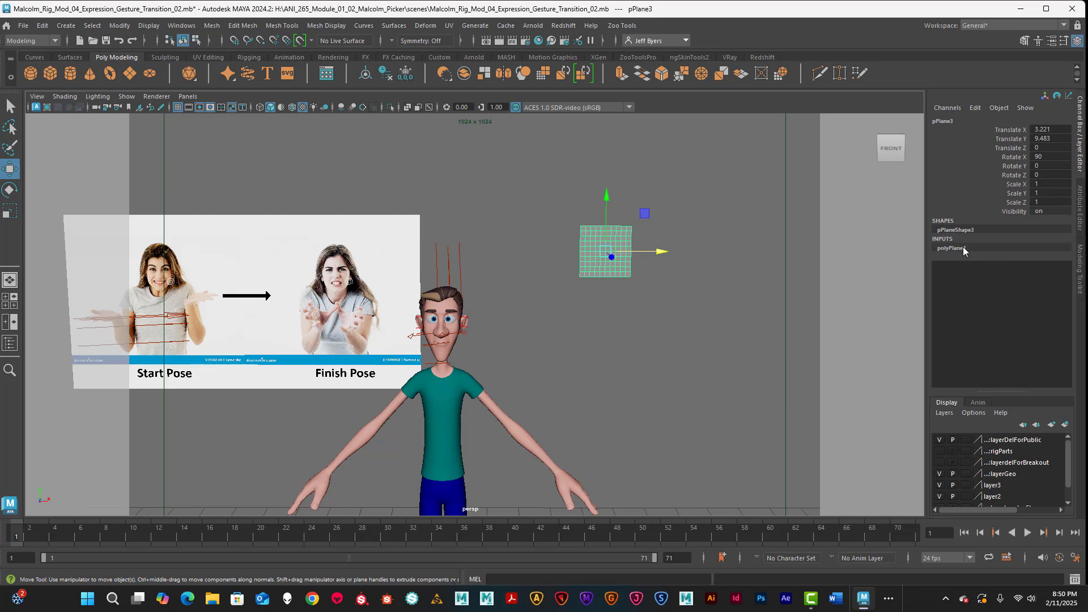
click(963, 250)
click(1043, 284)
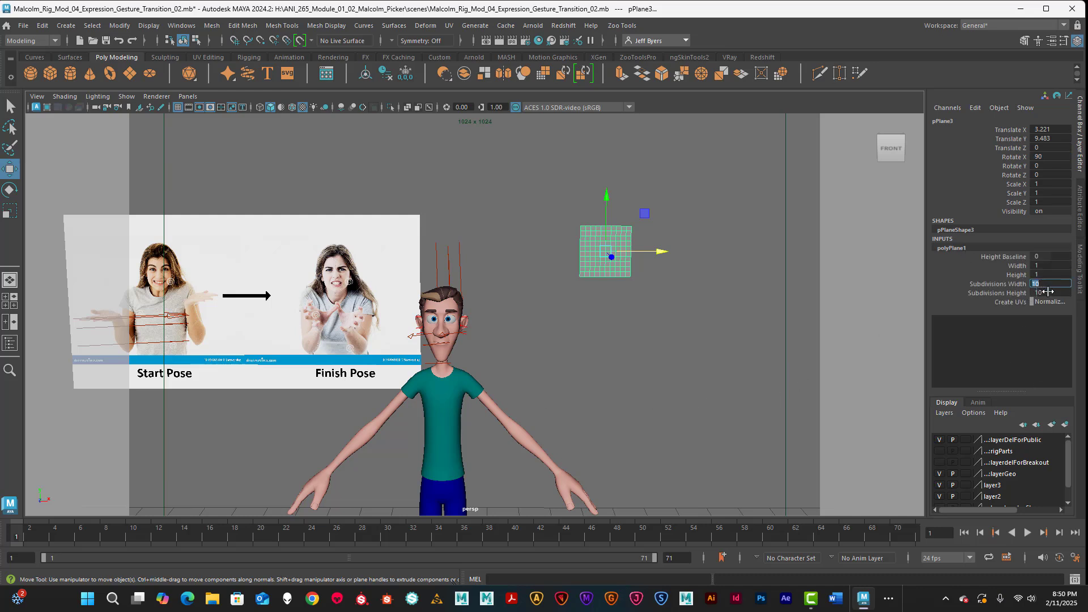
text(1)
click(1044, 293)
text(1)
key(Return)
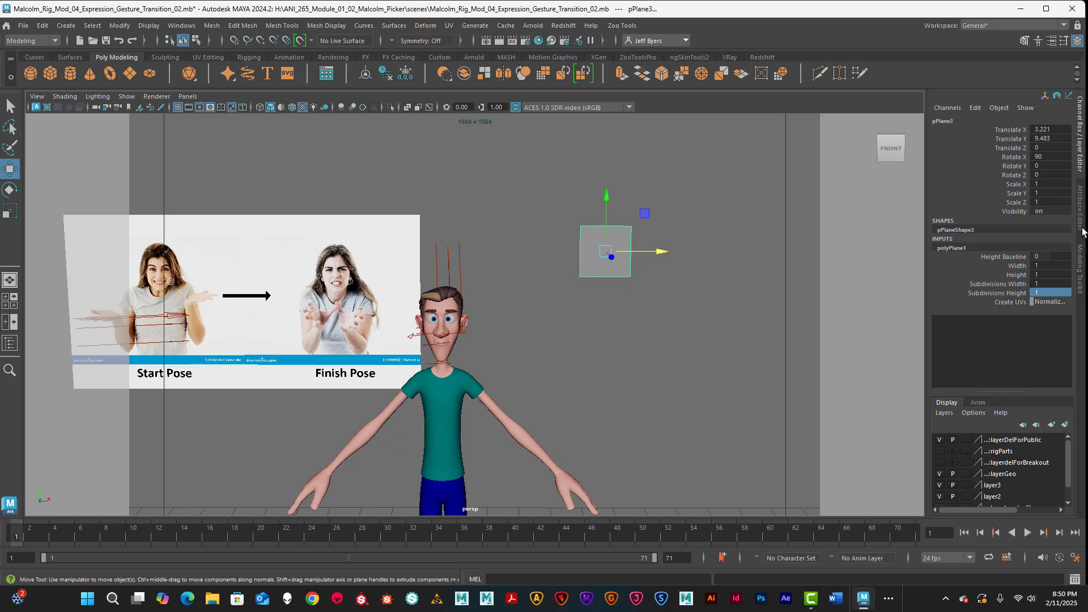
Step: Scale the plane to 7.2 in X and 4.8 in Z
click(1046, 185)
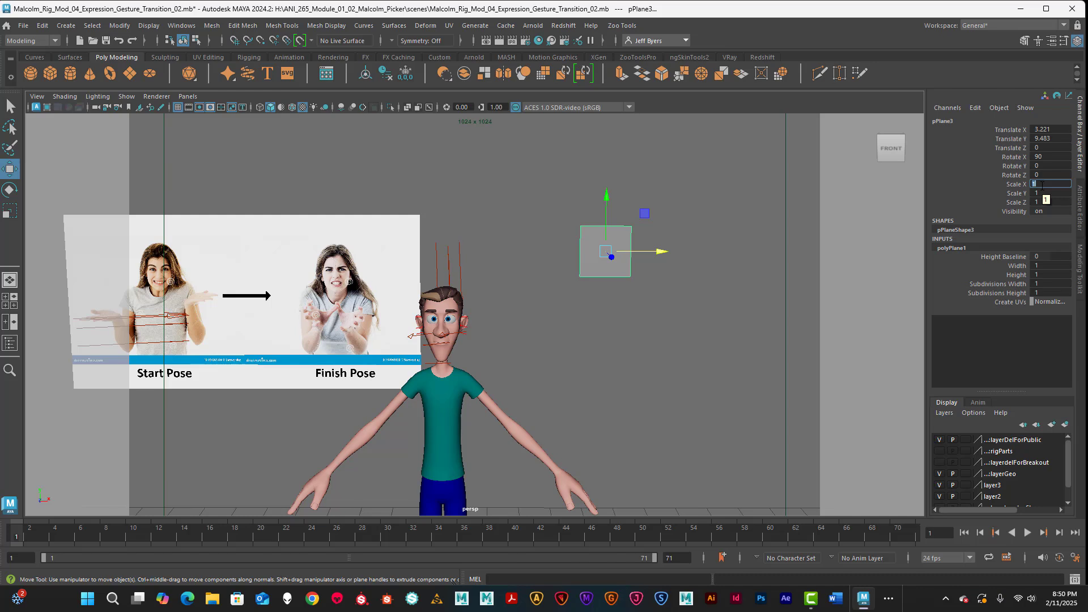
text(7.20)
key(Return)
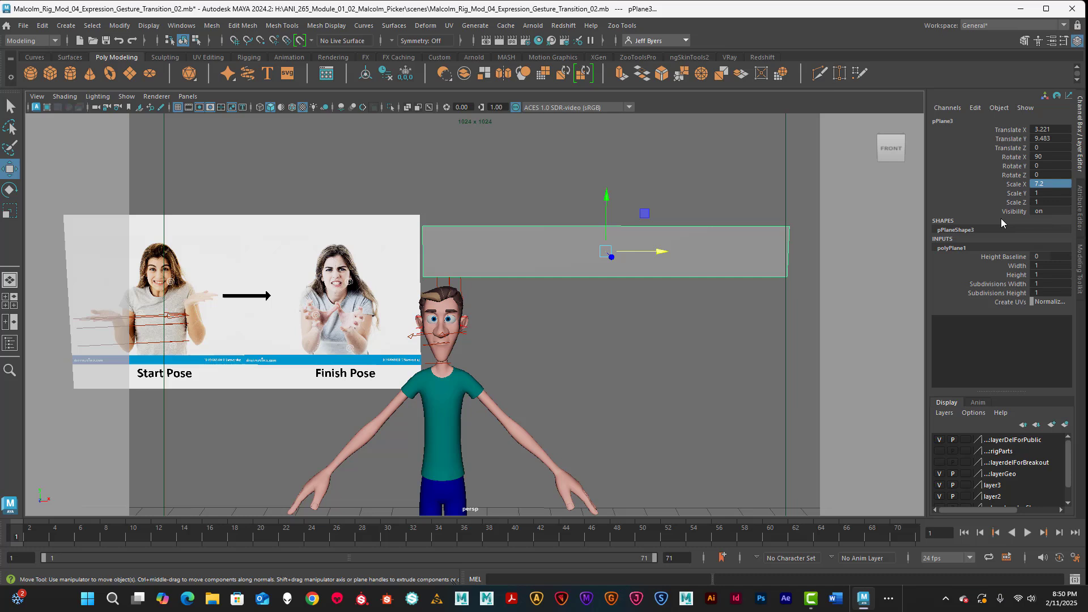
click(1046, 204)
text(4)
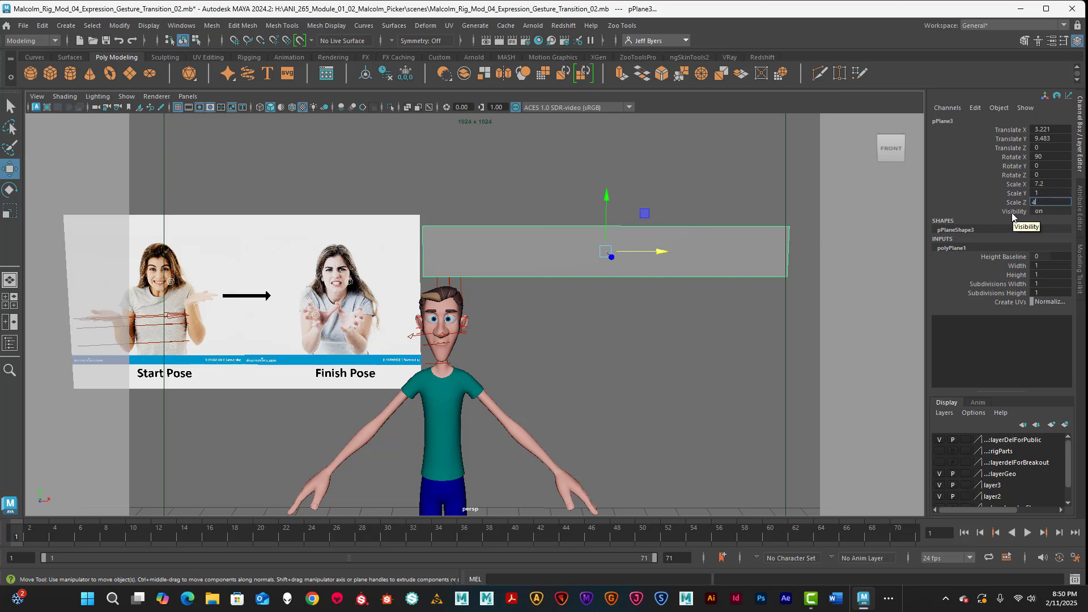
text(.8)
key(Return)
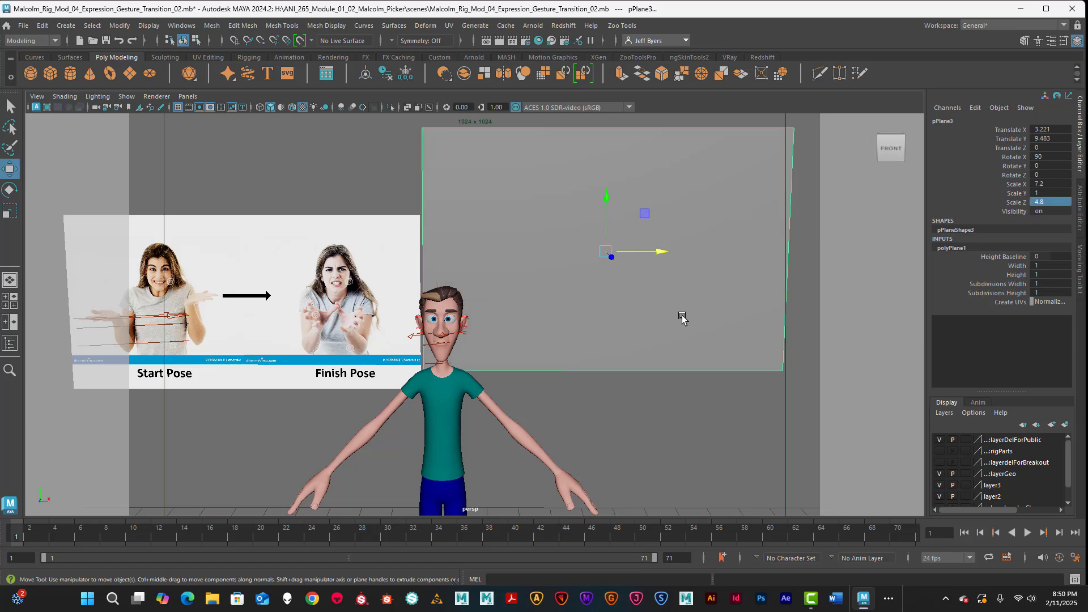
Step: Position the plane lower and further right, beside the reference image
scroll(682, 308, down, 2)
alt+middle_drag(683, 308, 687, 329)
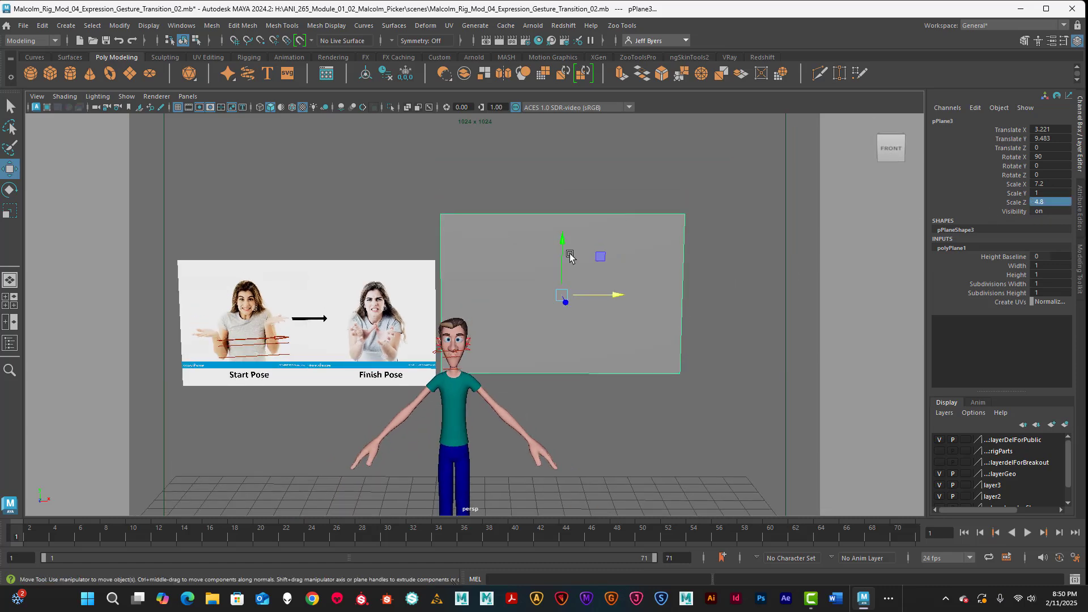
drag(564, 239, 566, 262)
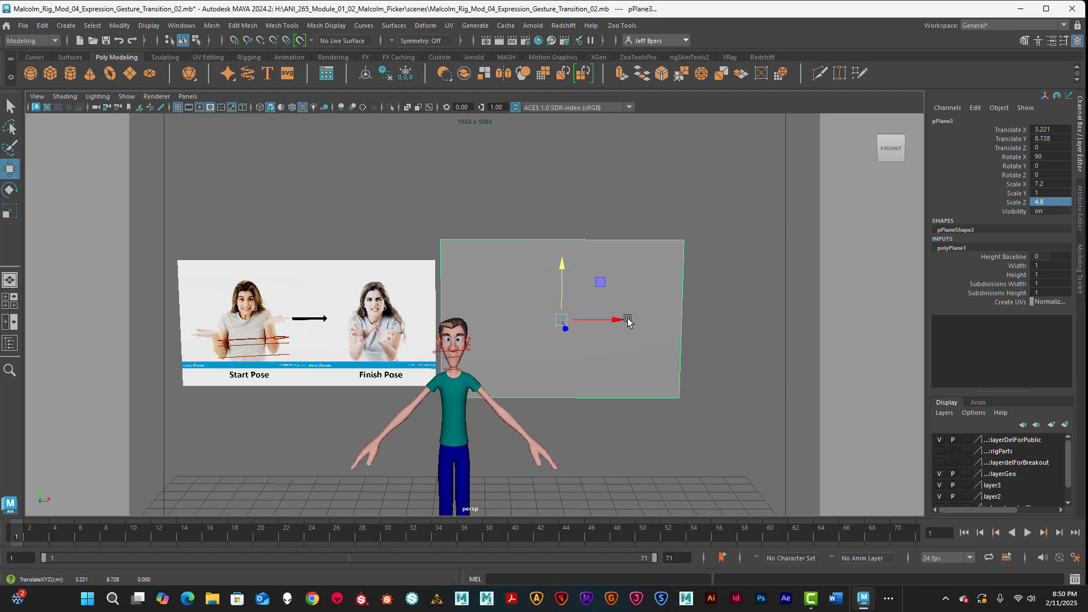
drag(625, 319, 668, 314)
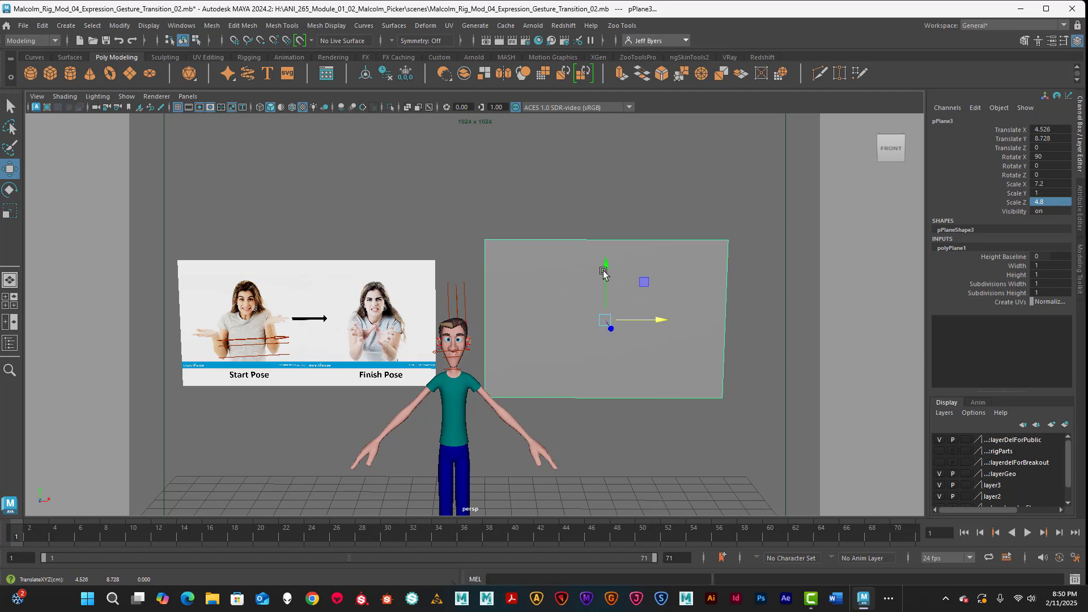
drag(604, 265, 605, 273)
right_drag(640, 260, 632, 552)
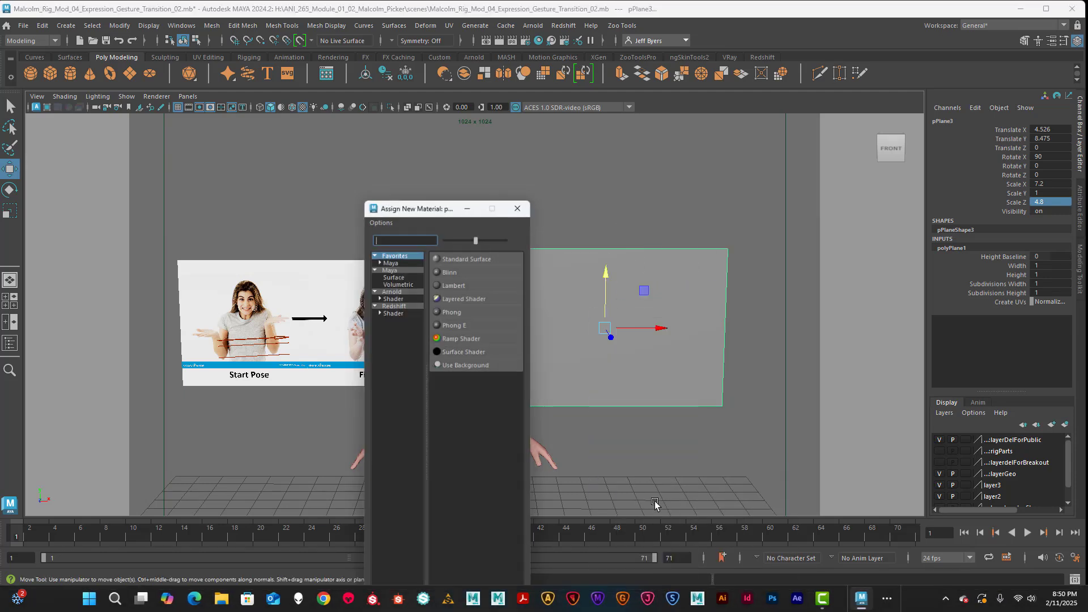
Step: Assign a new Lambert material to pPlane3 and rename it from lambert4 to Seq_A
click(395, 259)
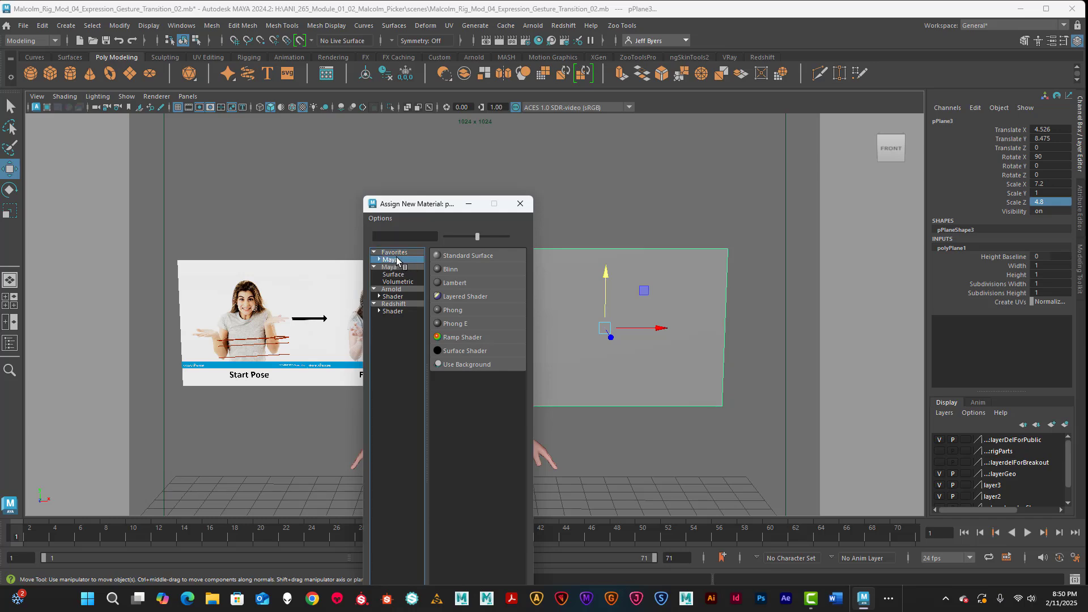
click(454, 282)
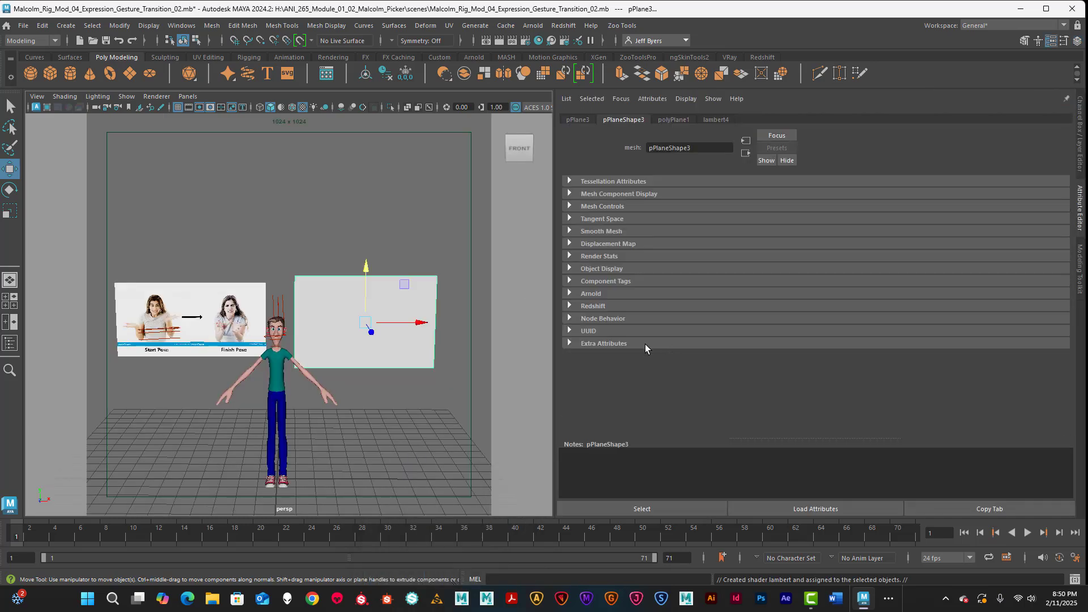
double_click(684, 145)
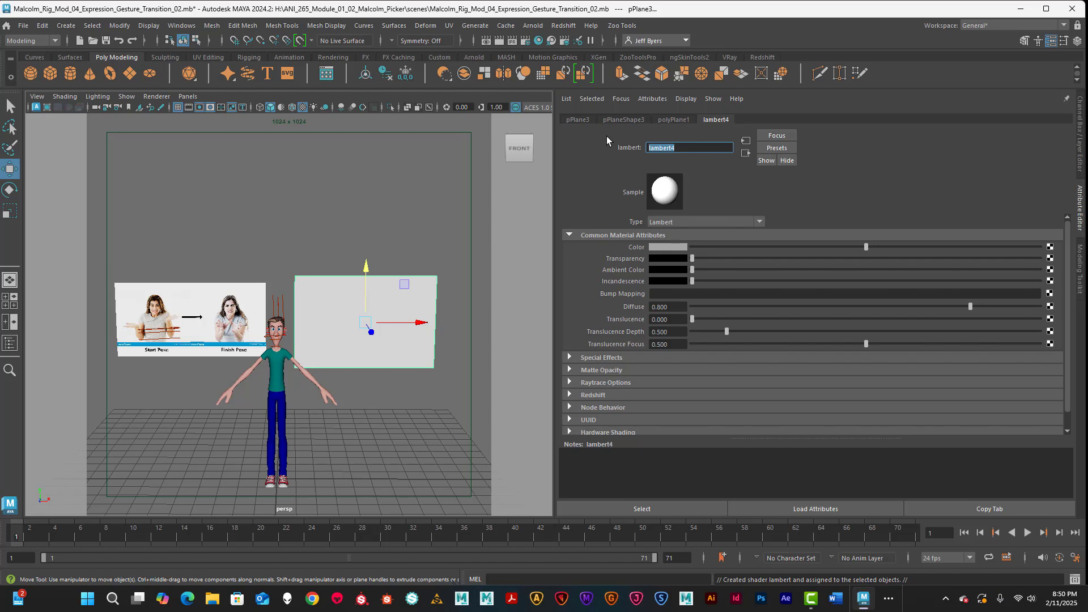
text(Seq_A)
key(Return)
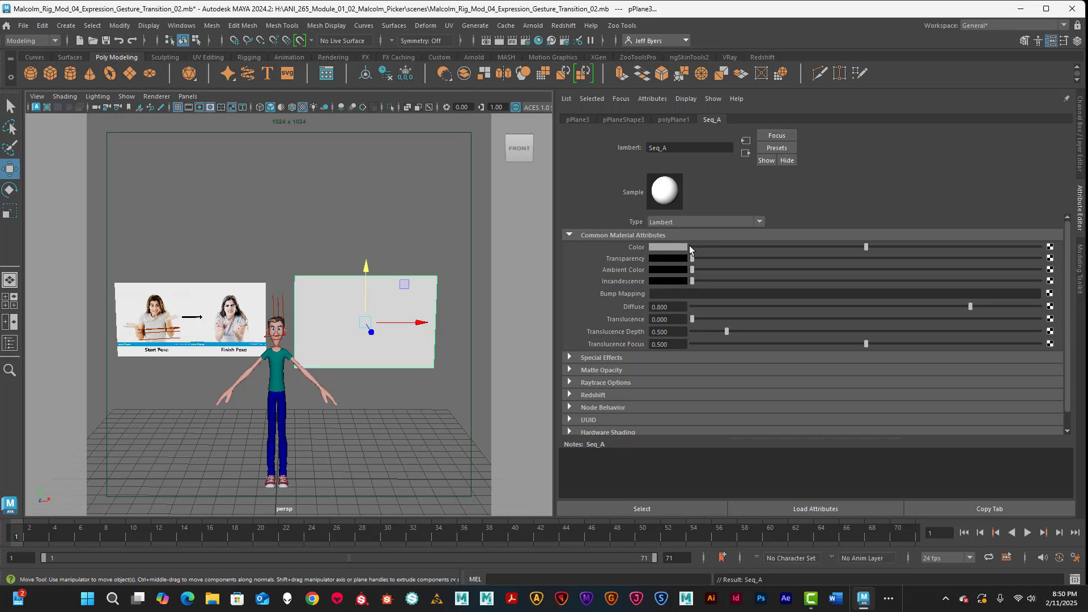
Step: Connect a File texture to Seq_A's colour with Filter Type Off and browse for its image
click(1051, 248)
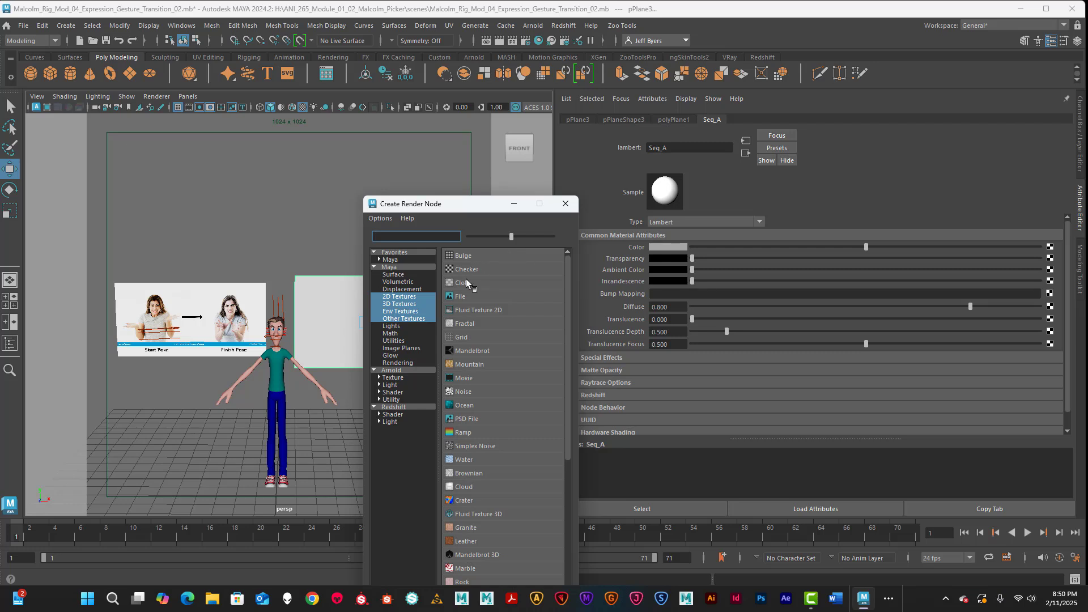
click(462, 296)
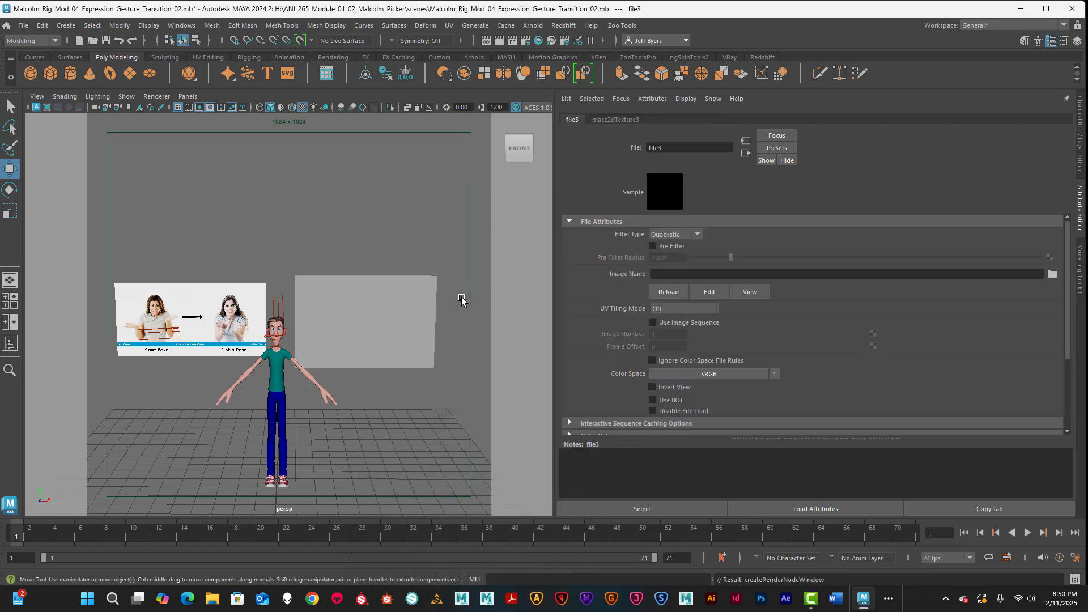
click(696, 234)
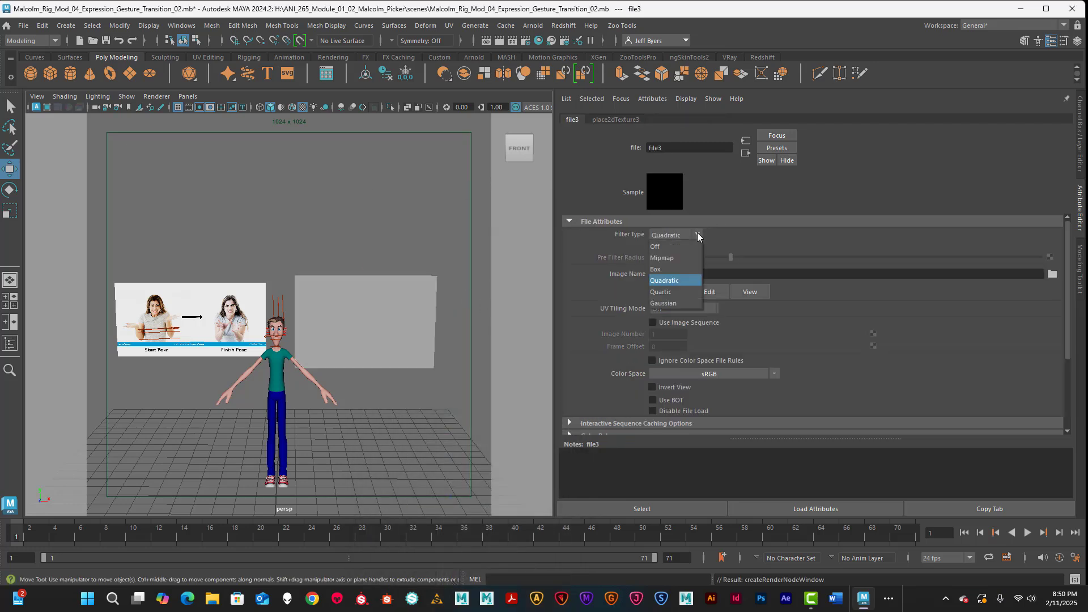
click(655, 247)
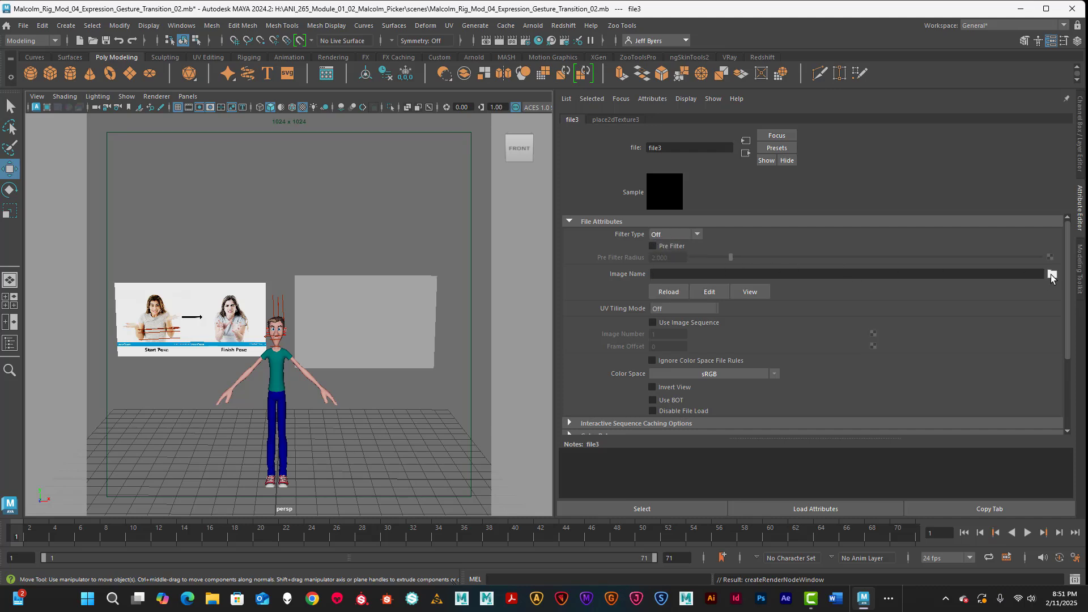
click(1052, 276)
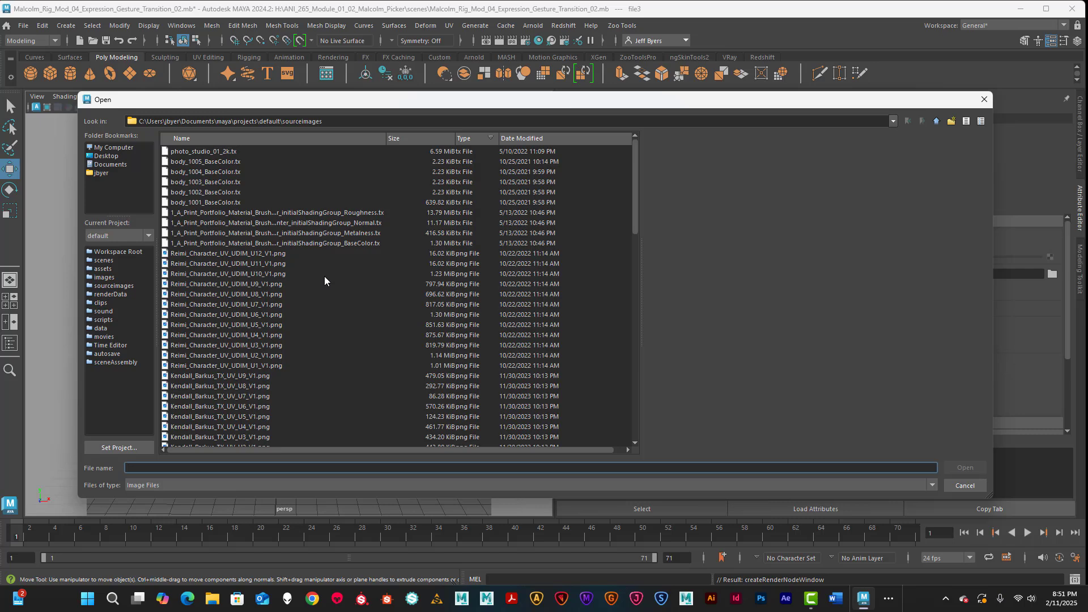
Step: Browse to Documents > maya > projects in the Open dialog
click(110, 164)
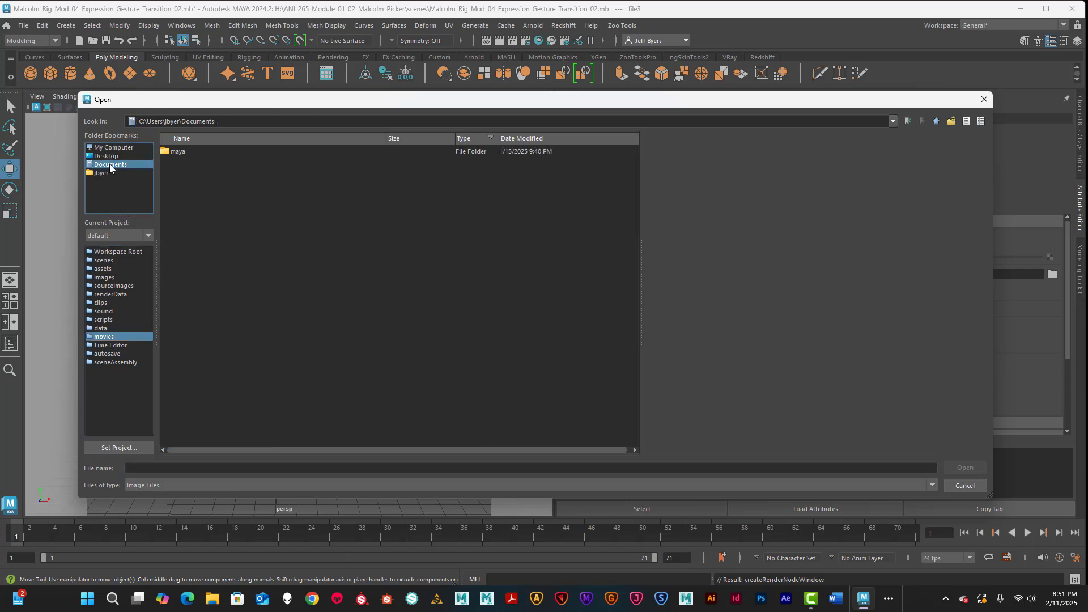
scroll(323, 253, down, 1)
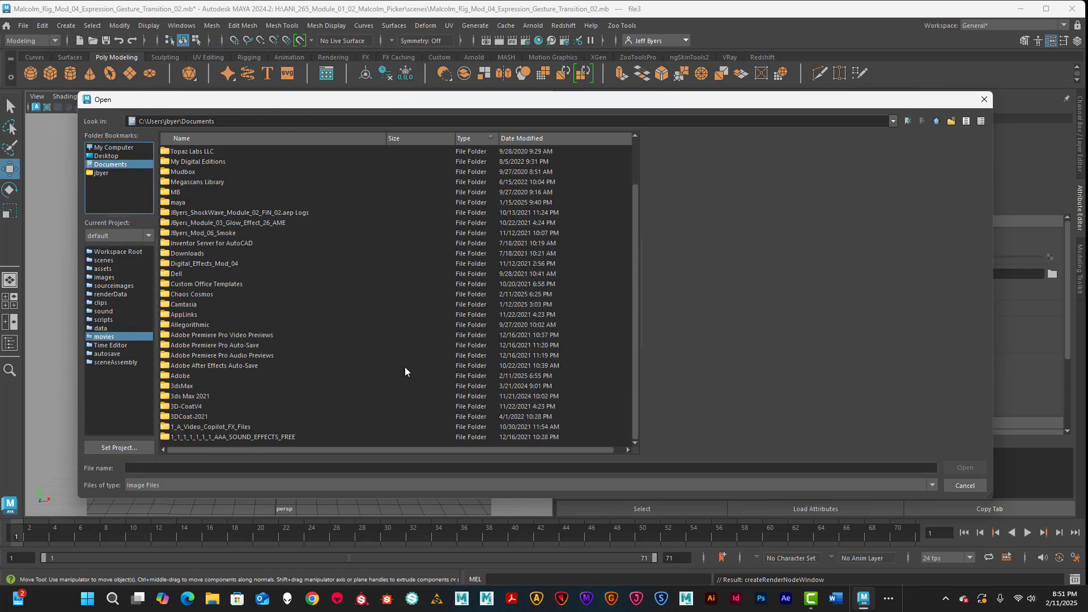
scroll(289, 285, up, 2)
double_click(177, 253)
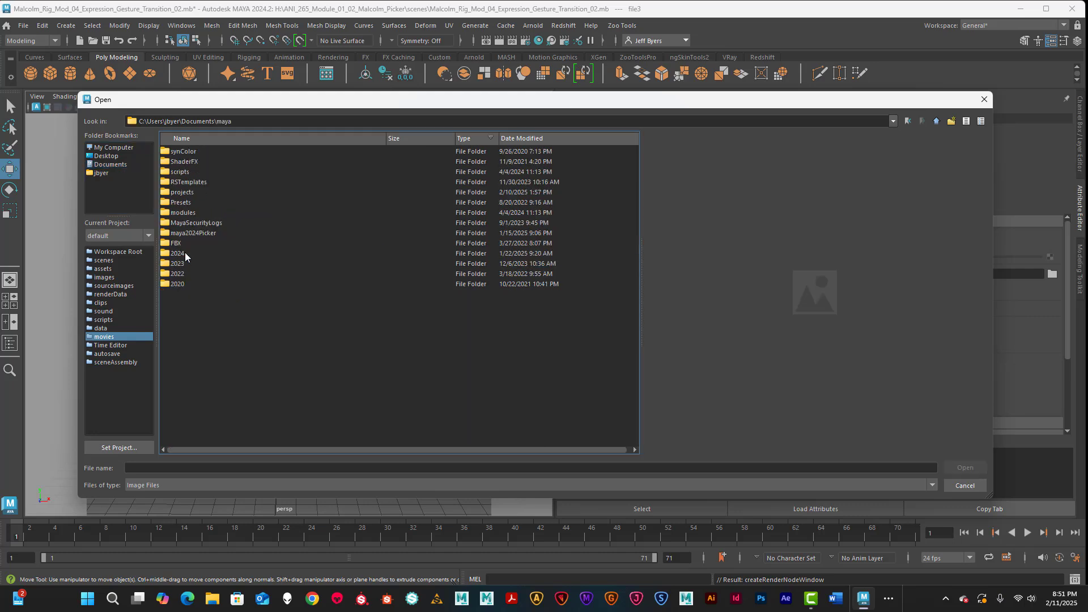
double_click(187, 192)
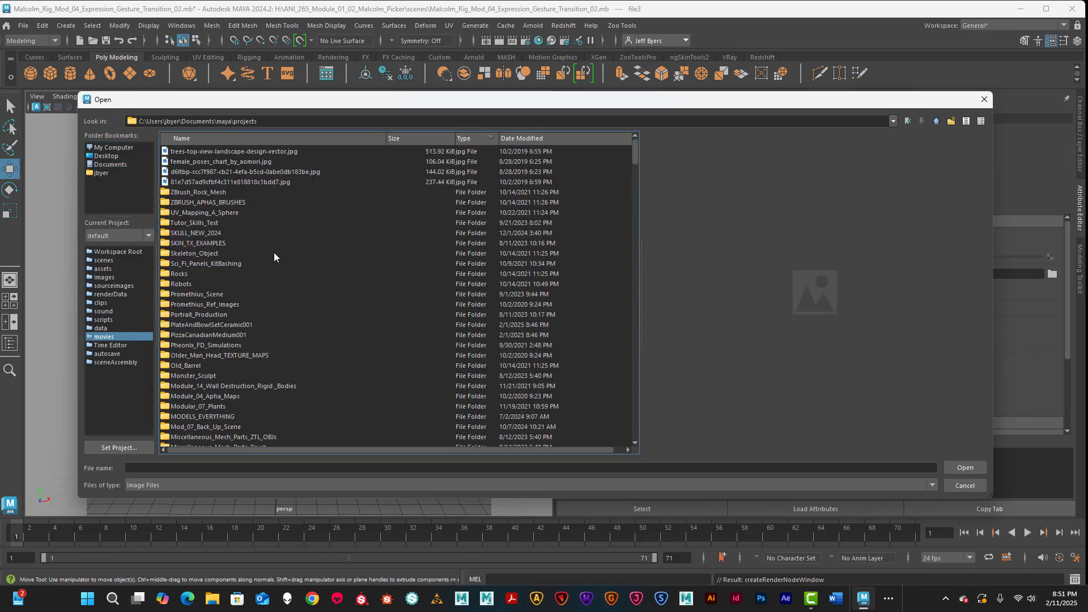
scroll(310, 287, down, 2)
scroll(311, 287, down, 20)
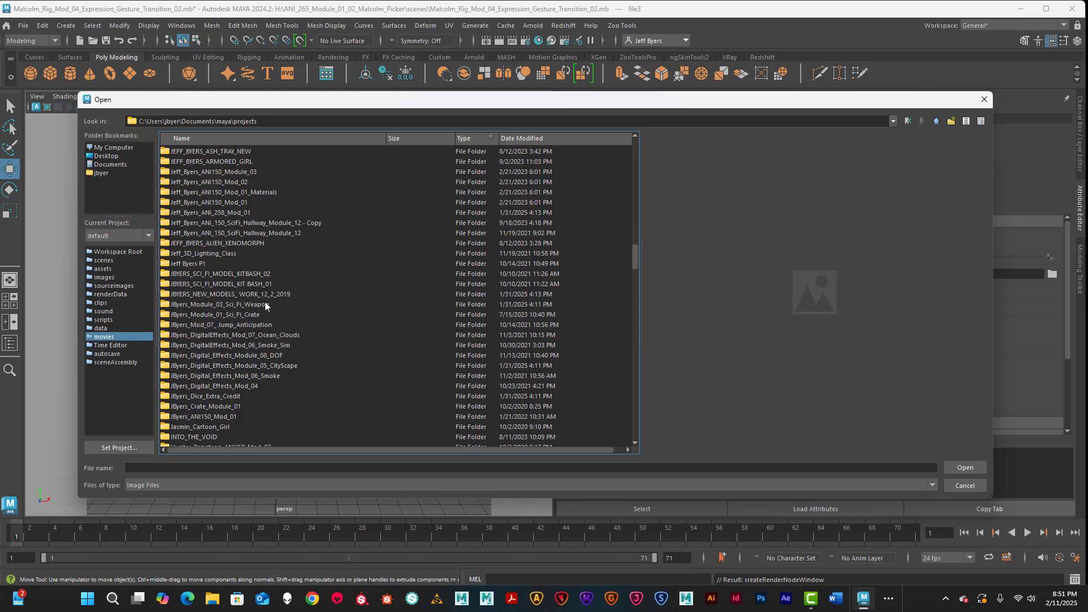
scroll(267, 321, down, 12)
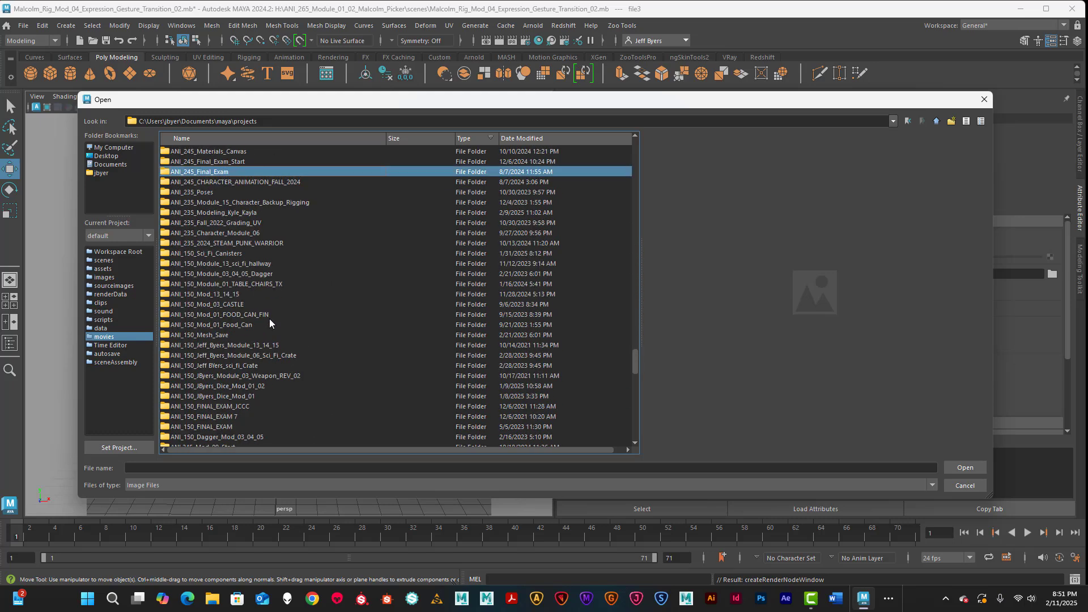
scroll(271, 319, up, 15)
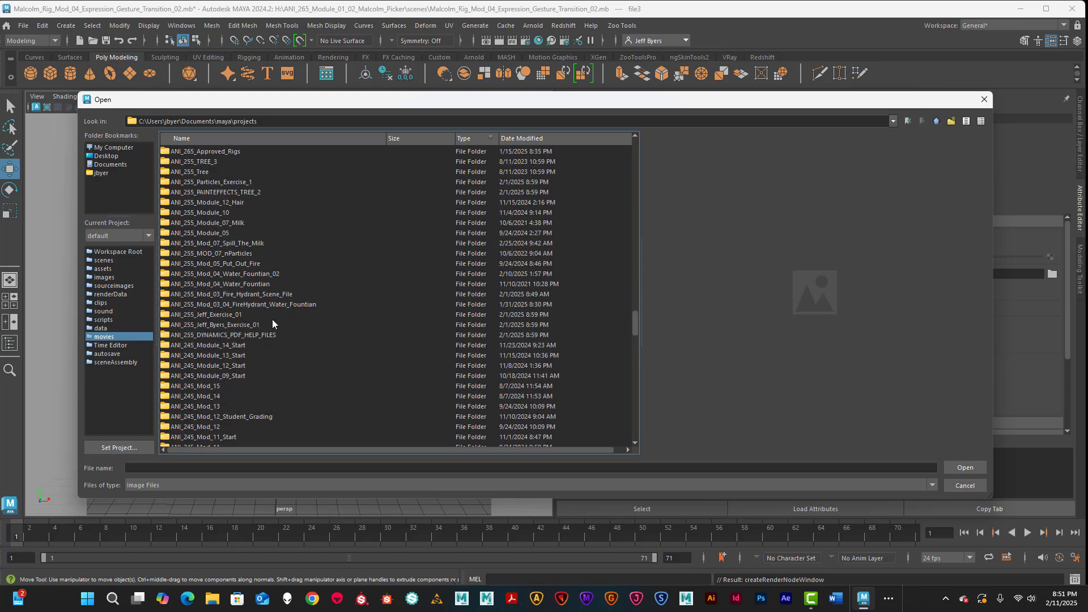
scroll(272, 320, up, 1)
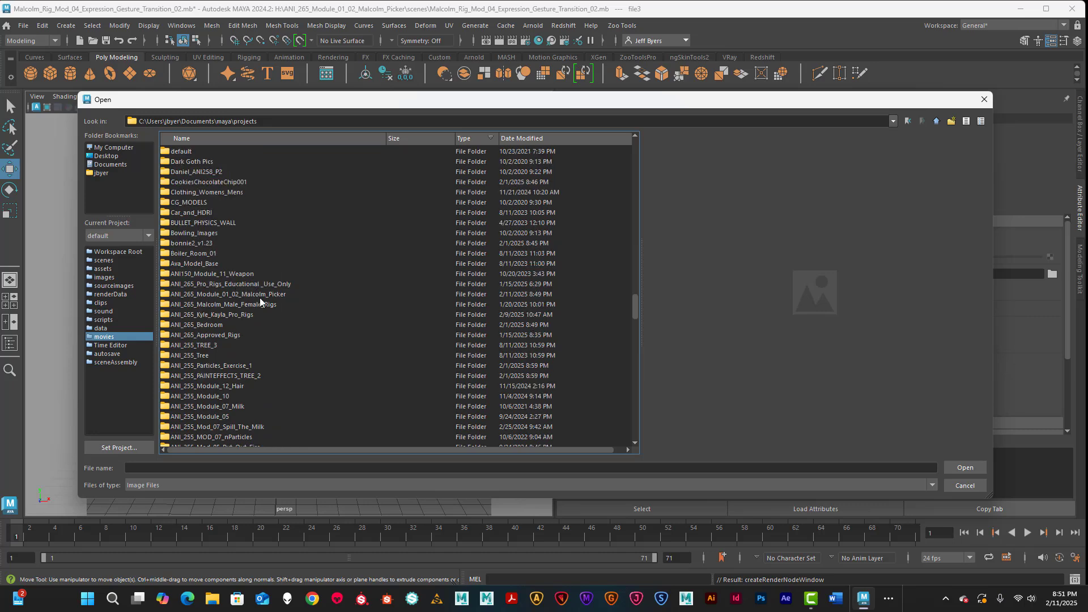
double_click(267, 295)
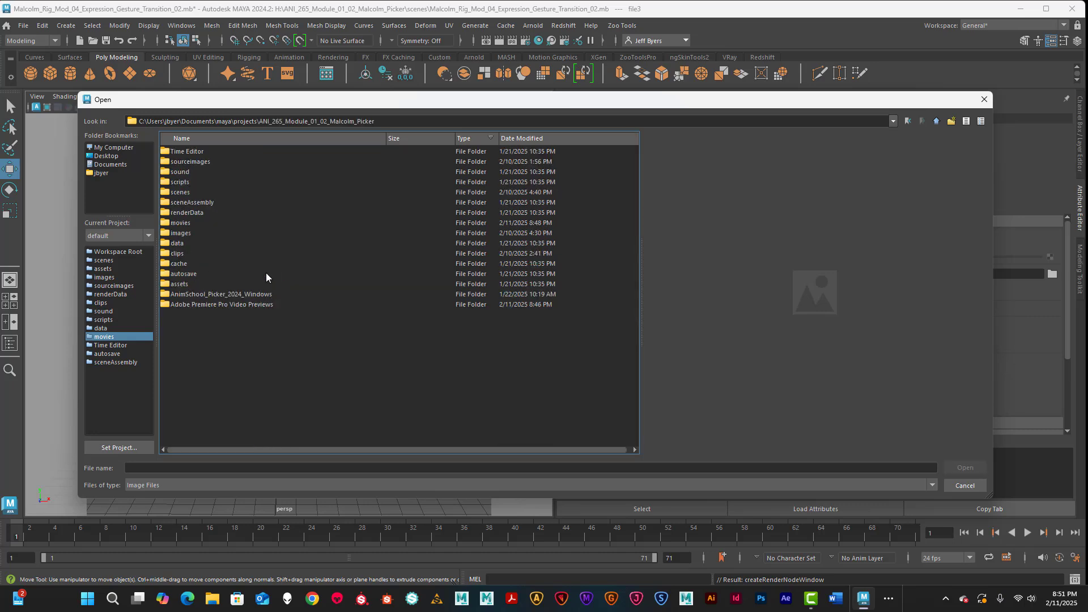
double_click(177, 221)
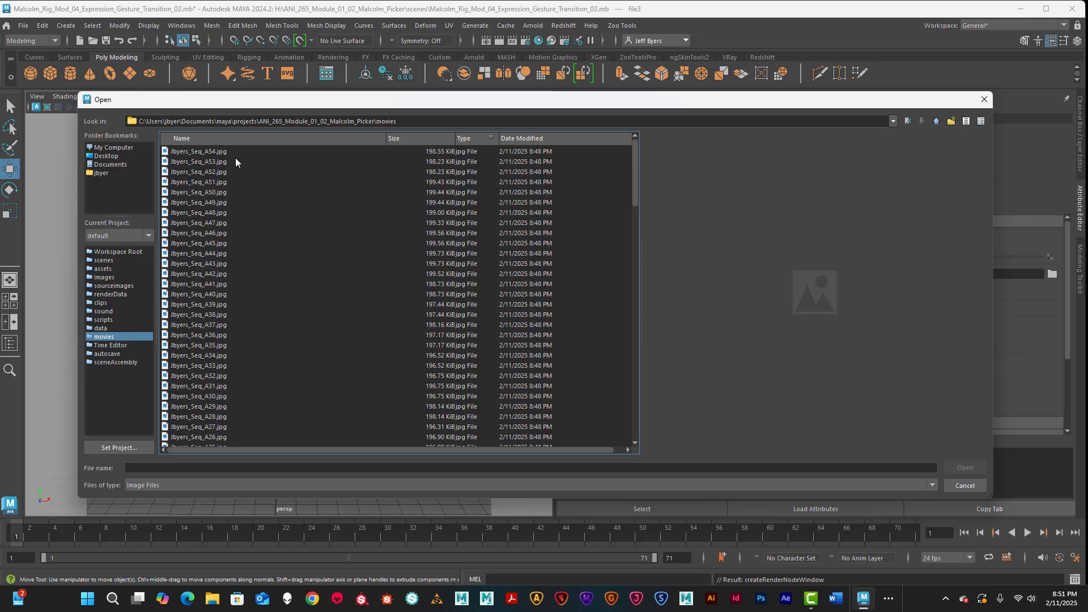
scroll(278, 328, down, 16)
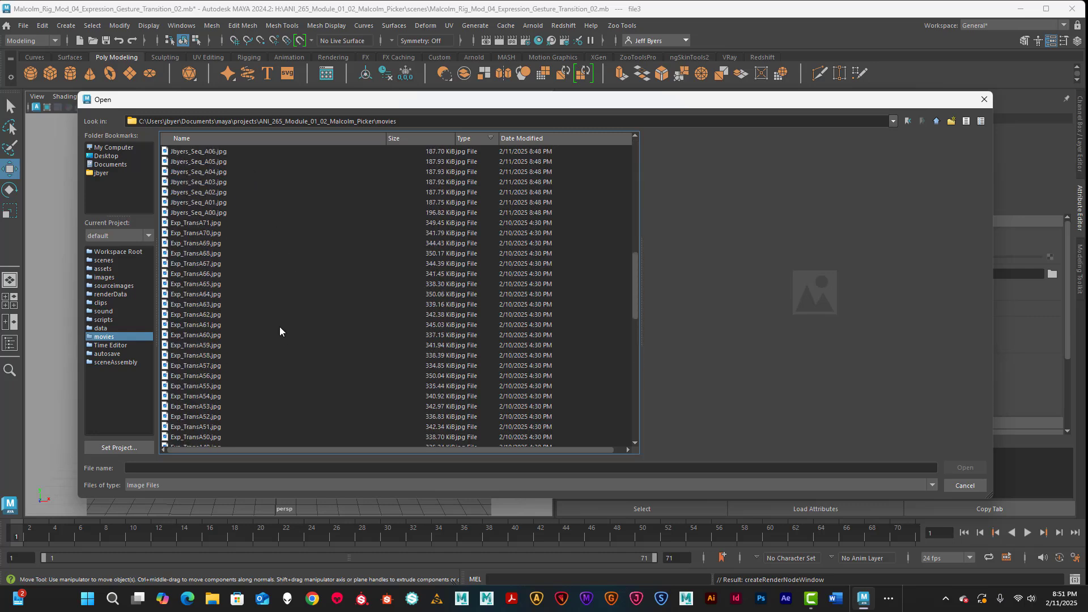
click(210, 214)
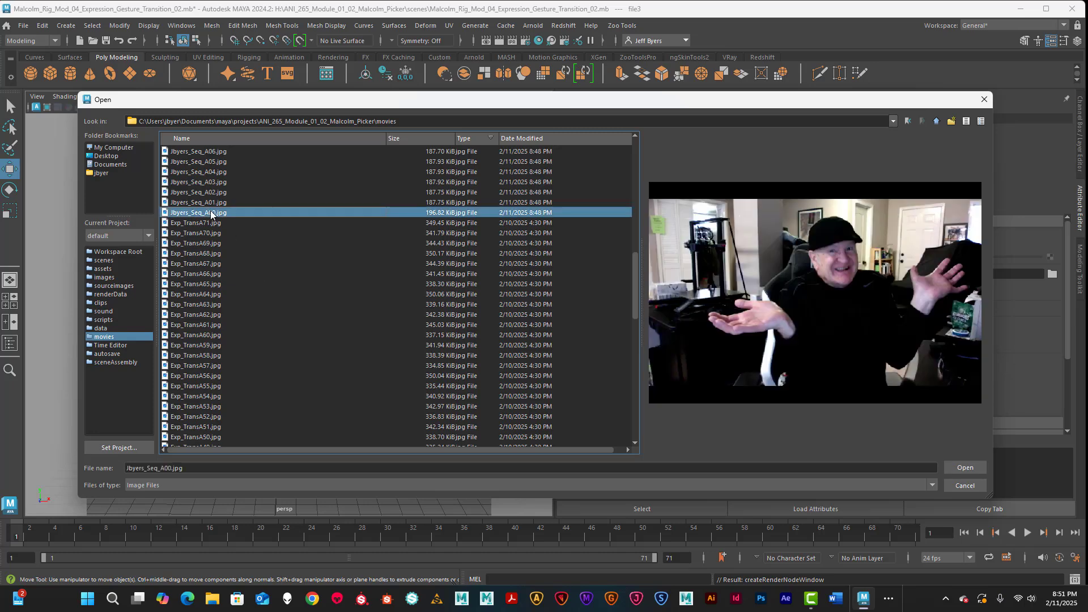
scroll(264, 344, down, 10)
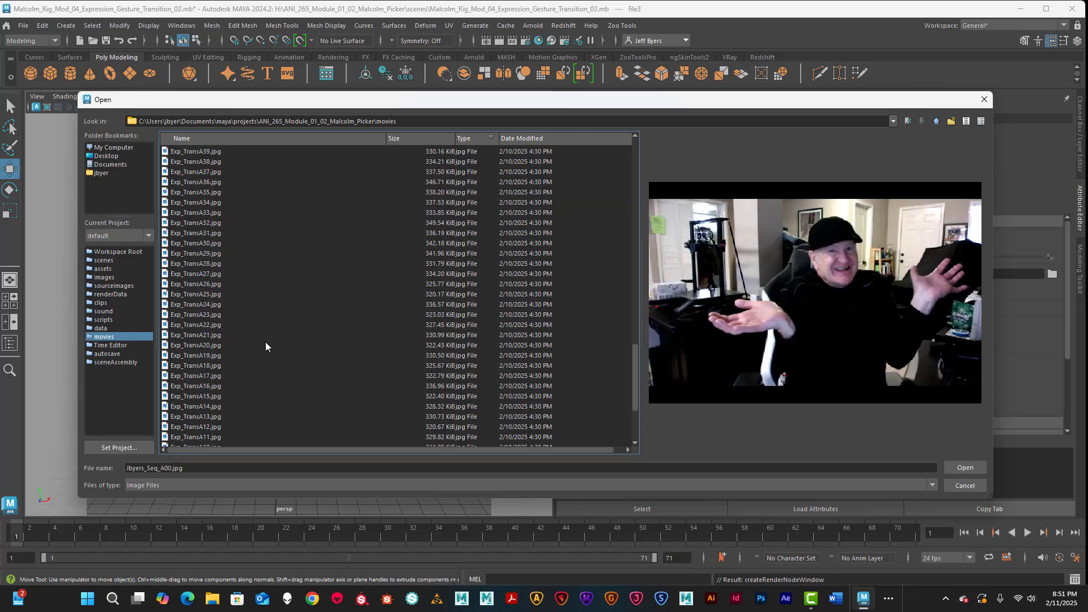
scroll(263, 343, up, 12)
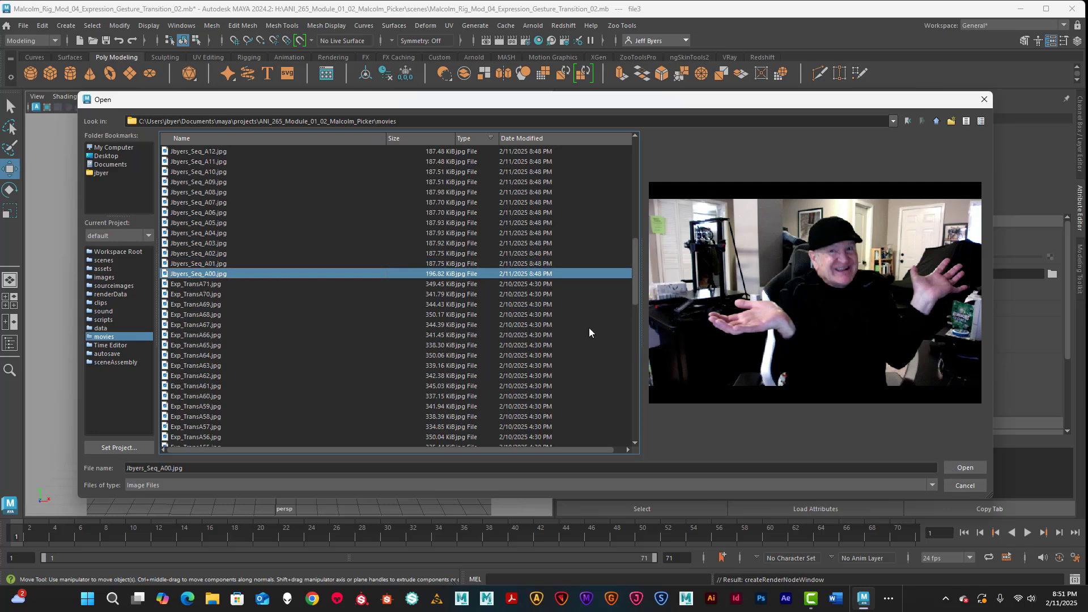
scroll(202, 274, up, 1)
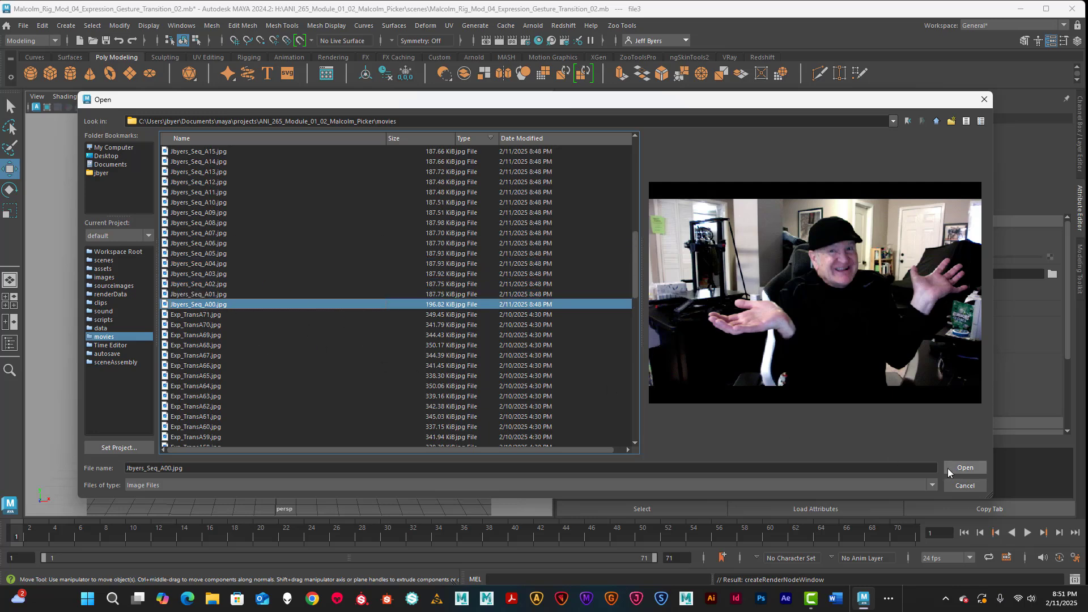
Step: Load the chosen frame, enable Use Image Sequence, and preview the playback
click(964, 468)
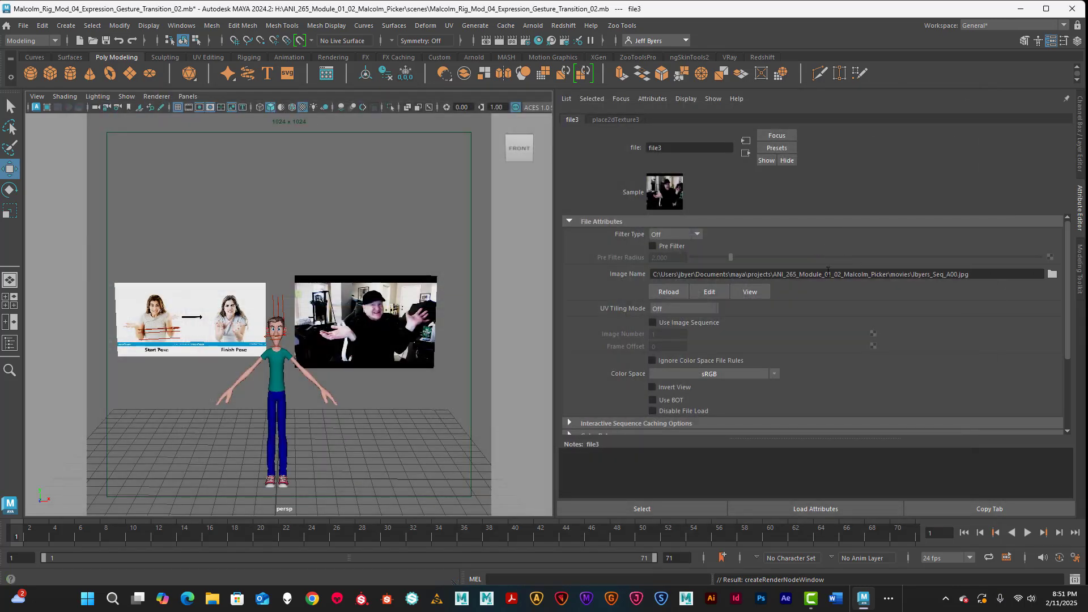
click(652, 323)
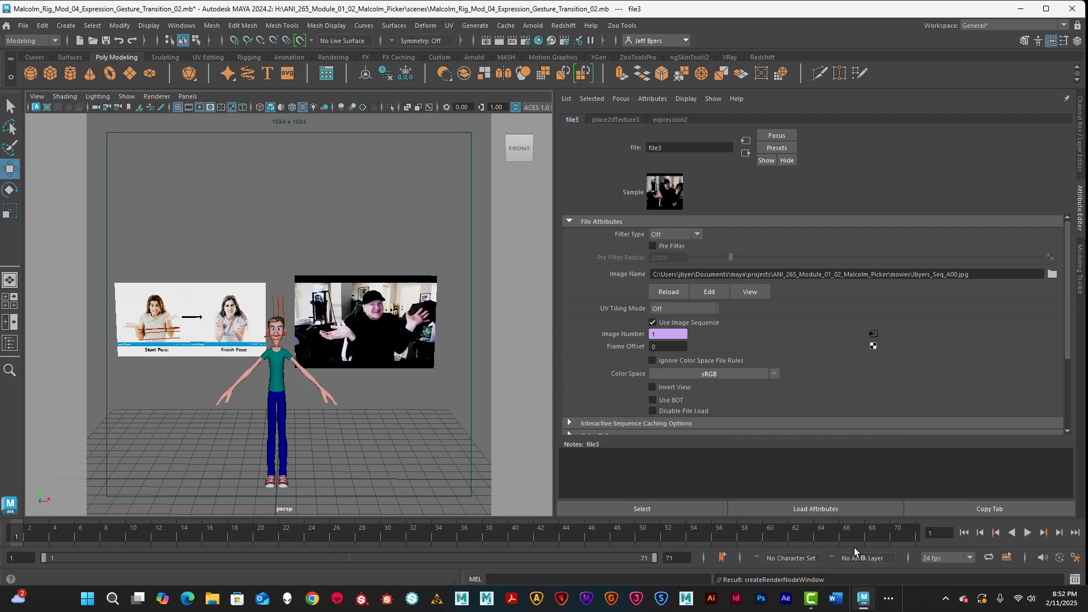
click(1027, 533)
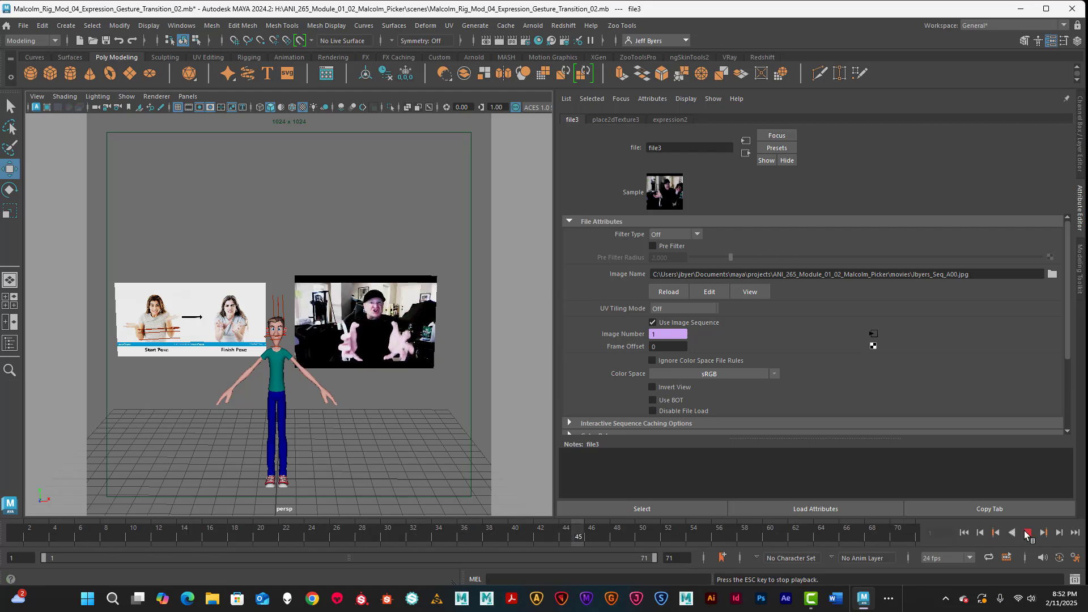
key(Escape)
Step: End the playback range at frame 54 and replay the trimmed animation
mouse_move(688, 534)
mouse_down()
mouse_move(722, 534)
mouse_move(698, 542)
mouse_up()
drag(697, 542, 696, 543)
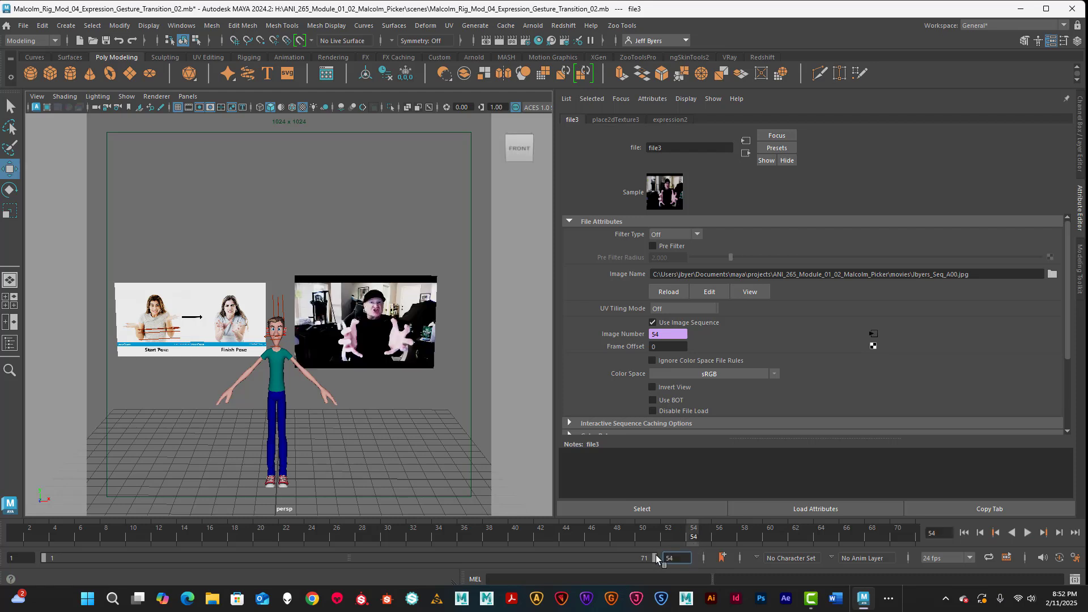
key(Return)
key(alt+v)
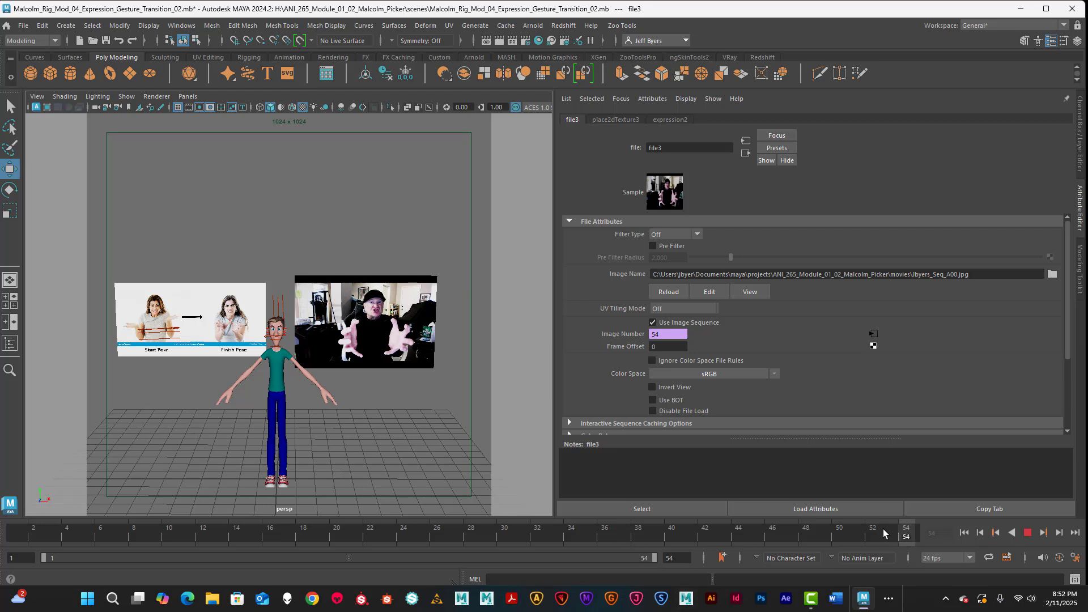
key(alt+v)
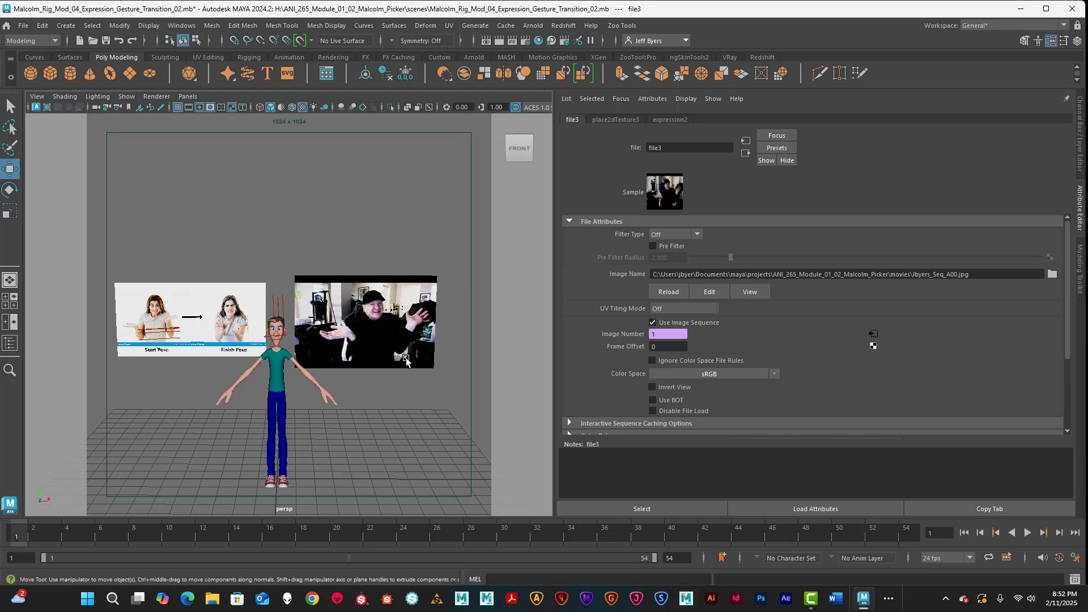
Step: Orbit to a high three-quarter view and select the webcam video plane pPlane3
scroll(395, 384, up, 5)
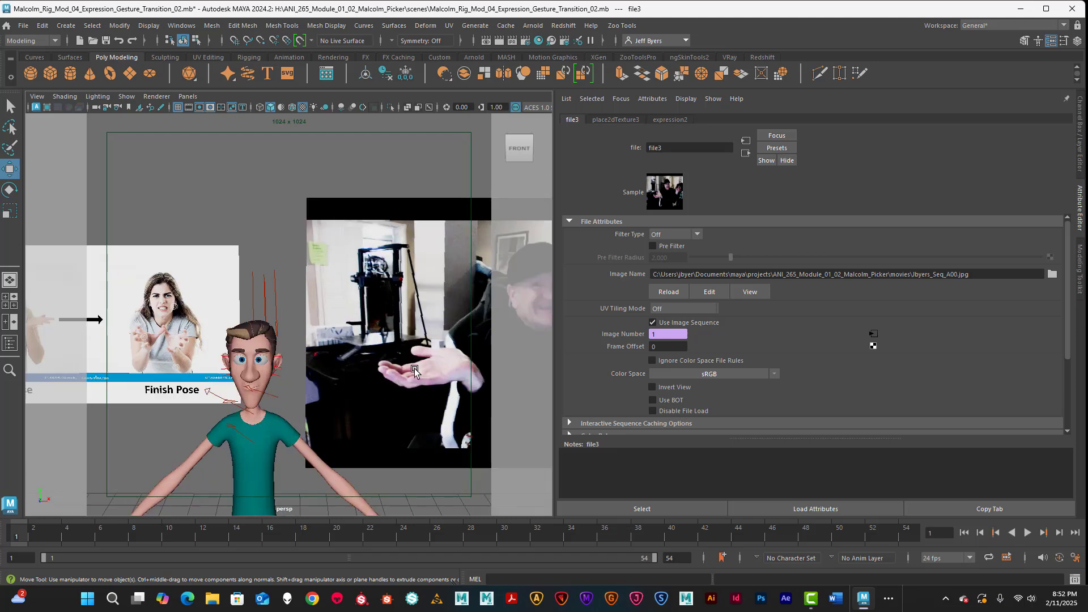
scroll(335, 339, down, 3)
scroll(375, 294, up, 5)
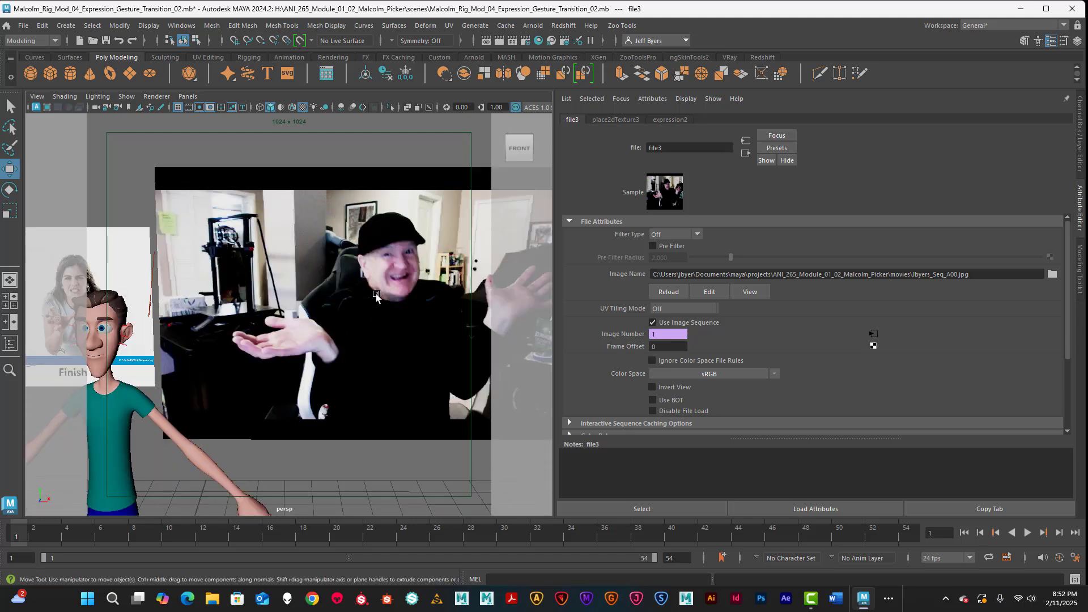
scroll(346, 245, down, 5)
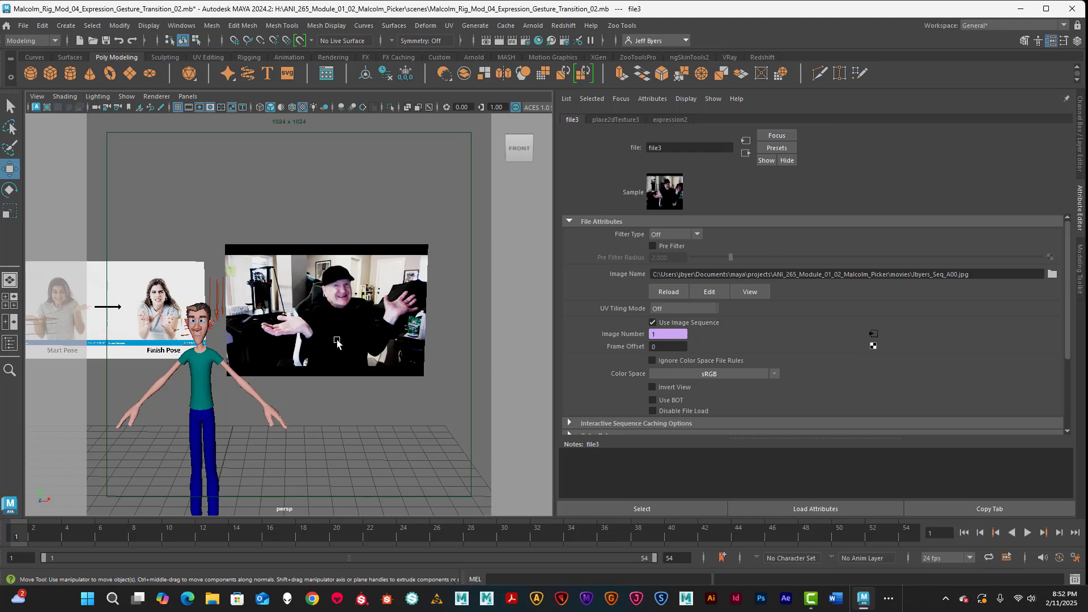
alt+drag(322, 399, 325, 374)
alt+middle_drag(325, 374, 379, 364)
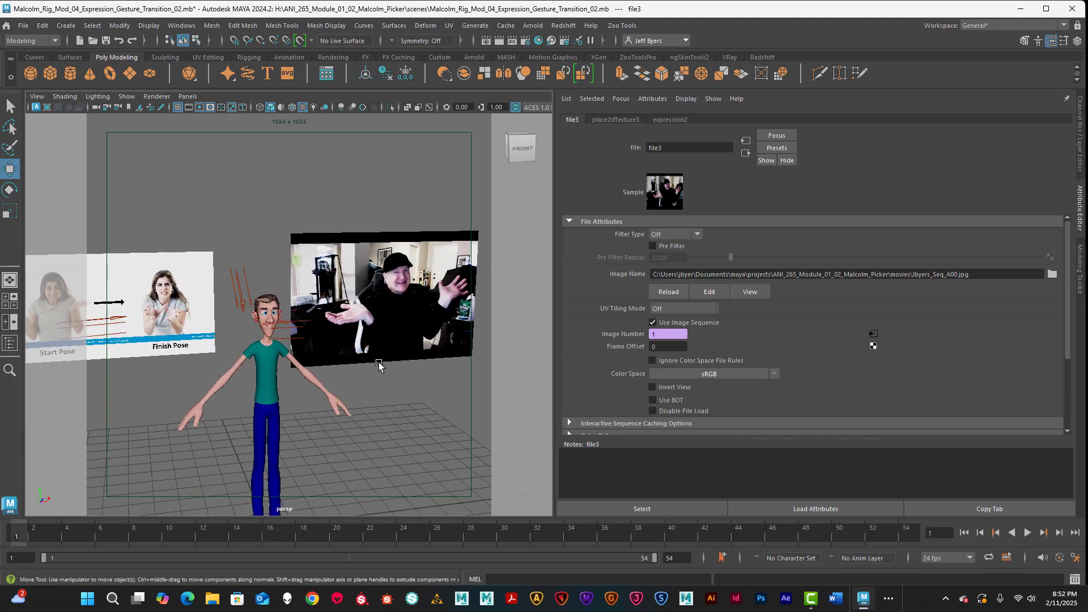
alt+drag(379, 365, 326, 348)
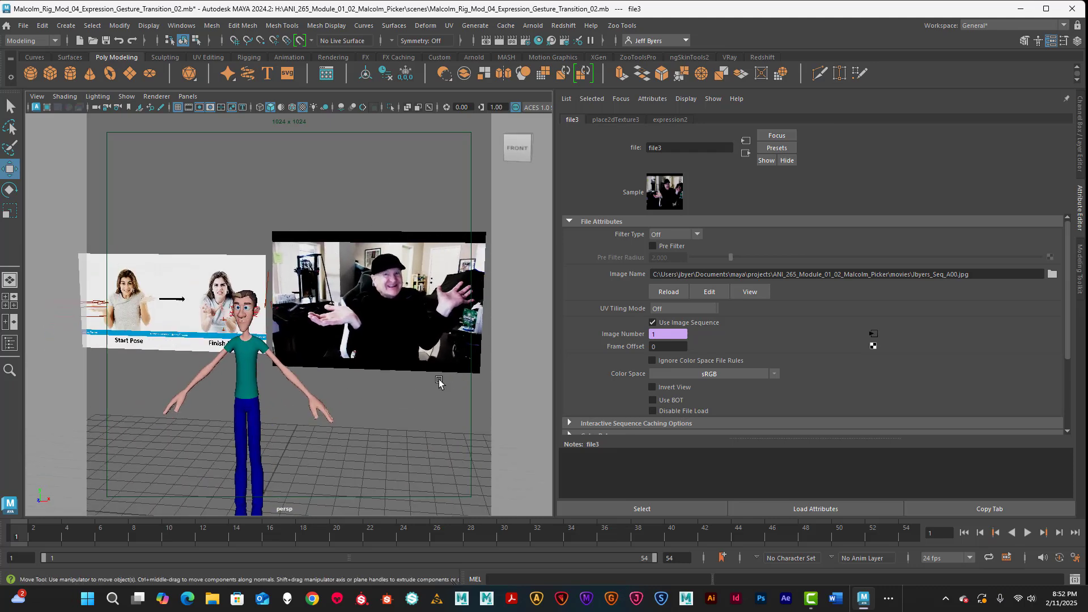
alt+drag(439, 383, 490, 342)
click(341, 355)
click(374, 355)
click(399, 368)
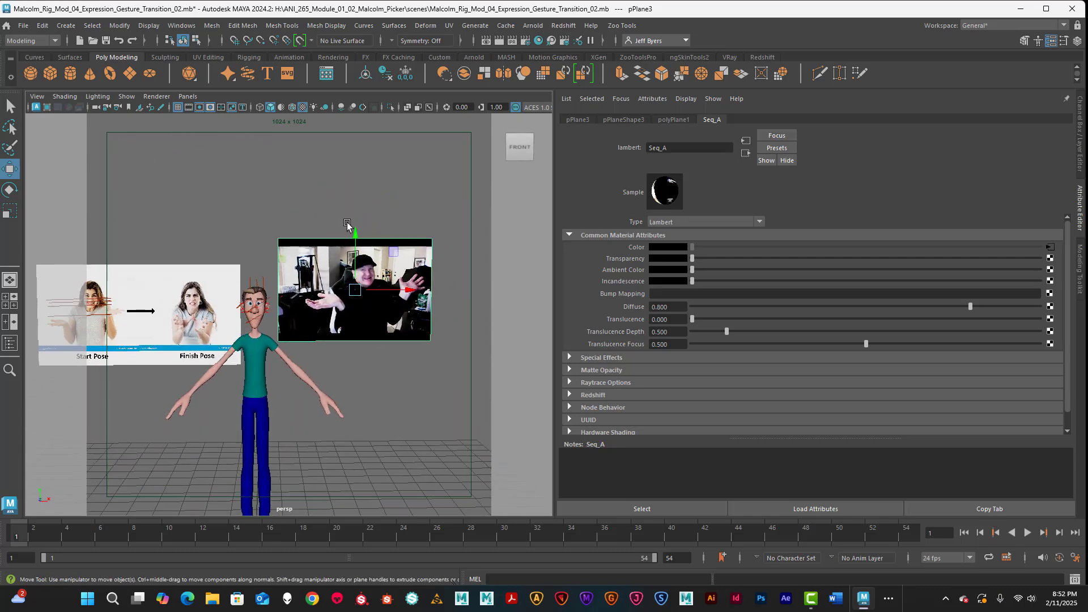
Step: Move the video plane lower and to the left, closer to the character
drag(354, 233, 346, 257)
drag(405, 315, 383, 316)
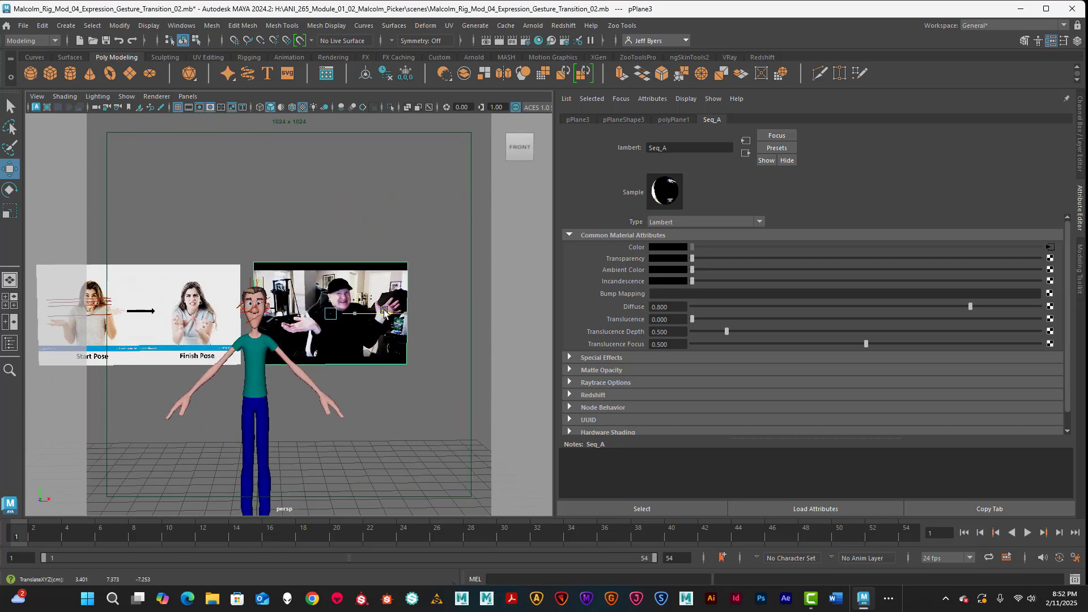
scroll(348, 324, up, 5)
alt+drag(309, 331, 332, 337)
scroll(332, 337, up, 4)
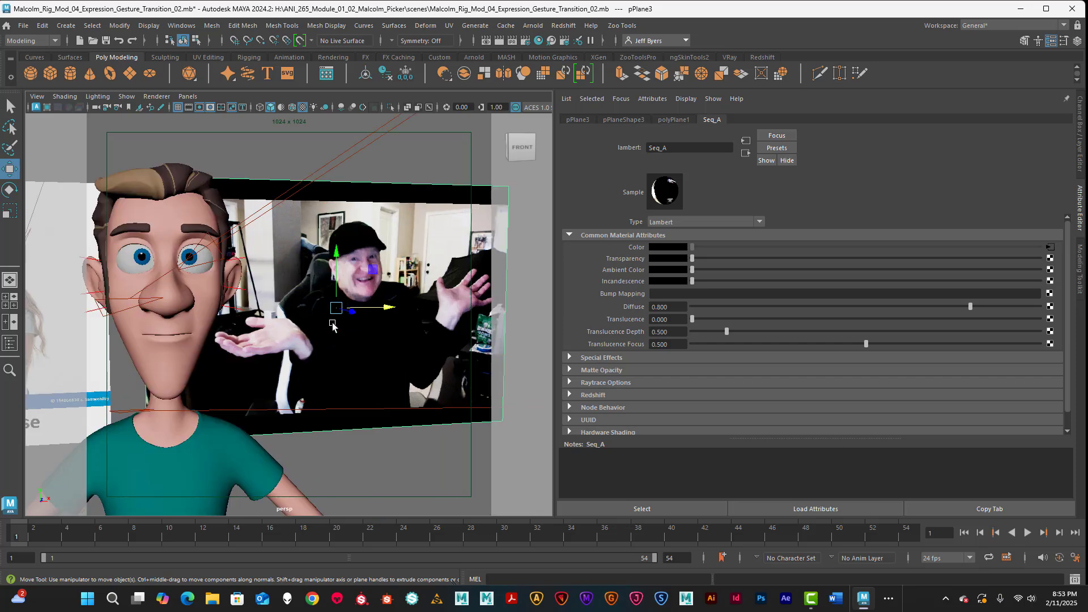
scroll(335, 328, down, 8)
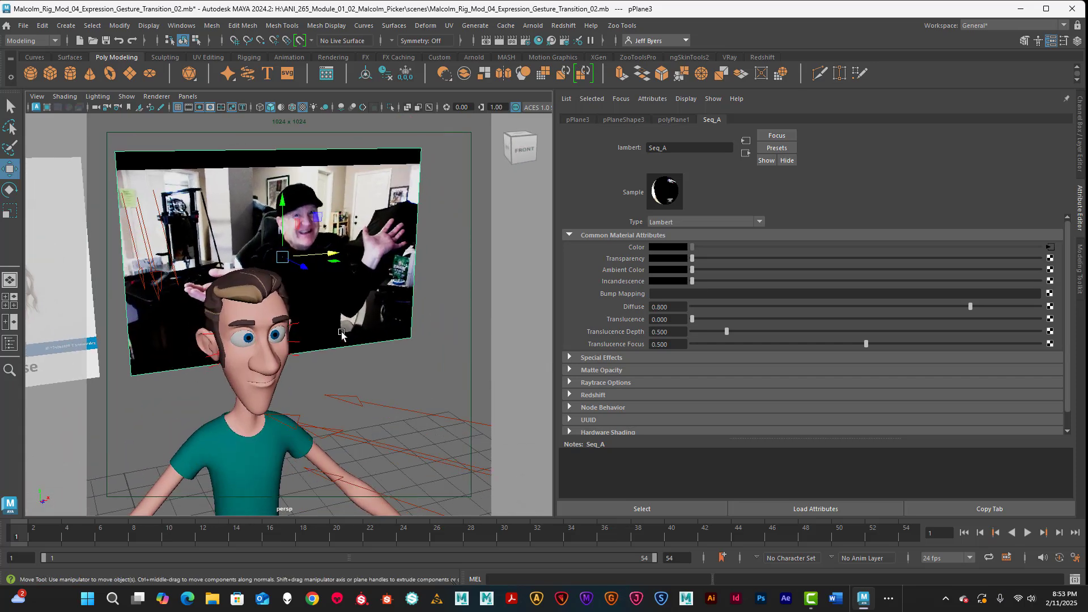
alt+drag(342, 335, 298, 319)
scroll(367, 349, up, 3)
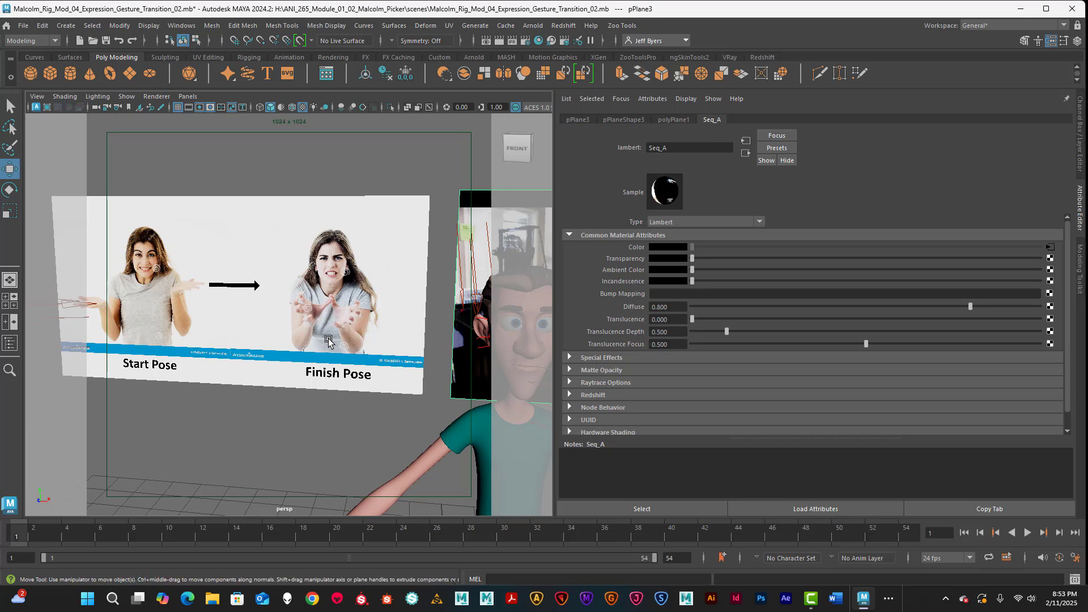
alt+drag(334, 377, 368, 325)
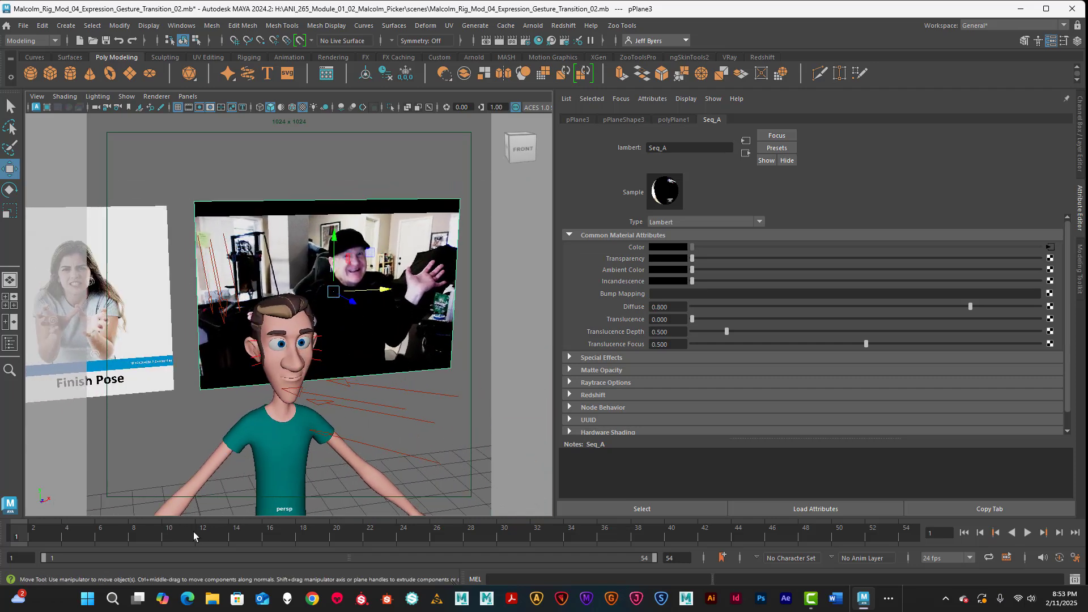
Step: Scrub frames 1 to 30 to confirm the image sequence plays on the plane
drag(31, 536, 366, 555)
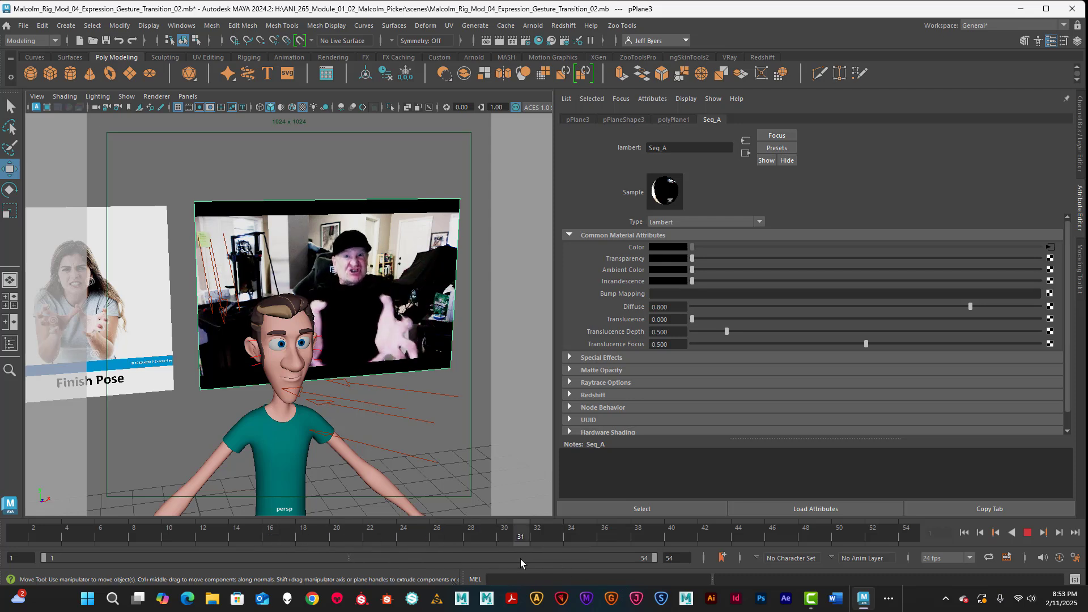
drag(521, 562, 26, 502)
drag(37, 538, 437, 539)
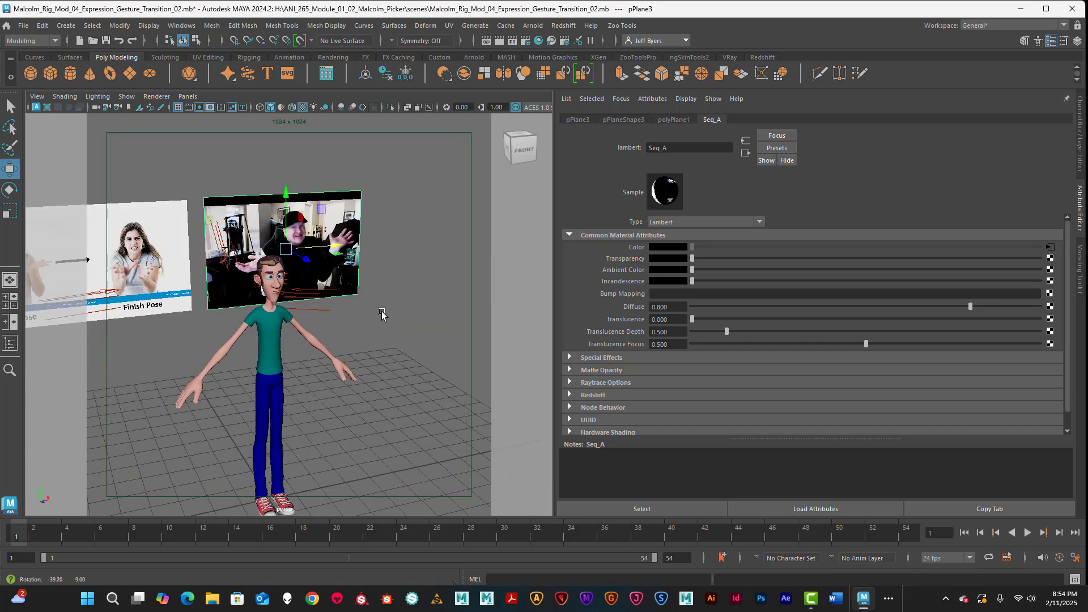
mouse_move(381, 316)
alt+mouse_down()
mouse_move(321, 304)
mouse_move(383, 308)
alt+mouse_up()
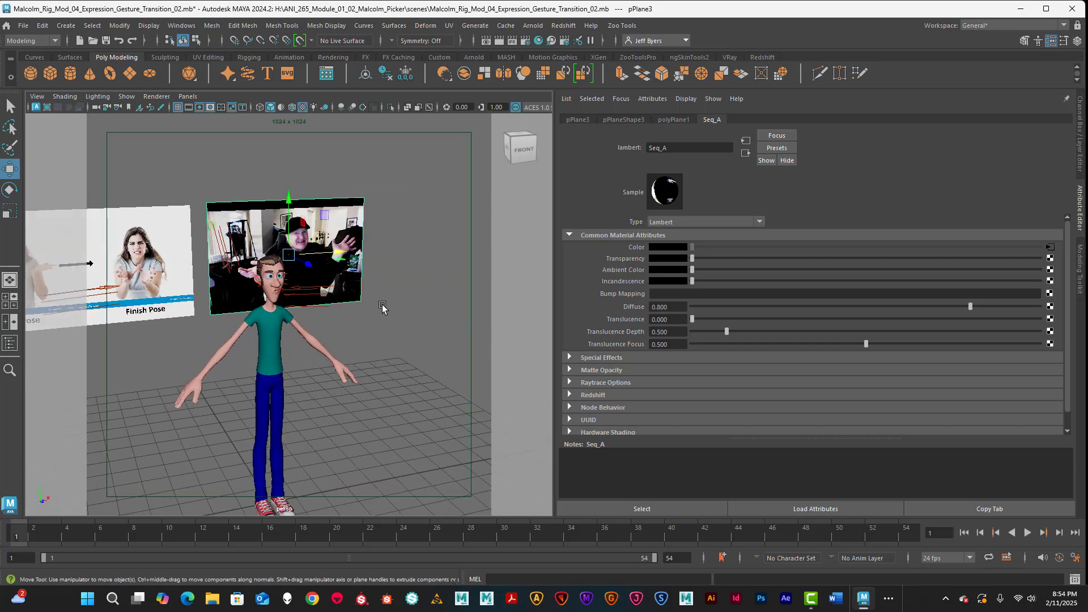